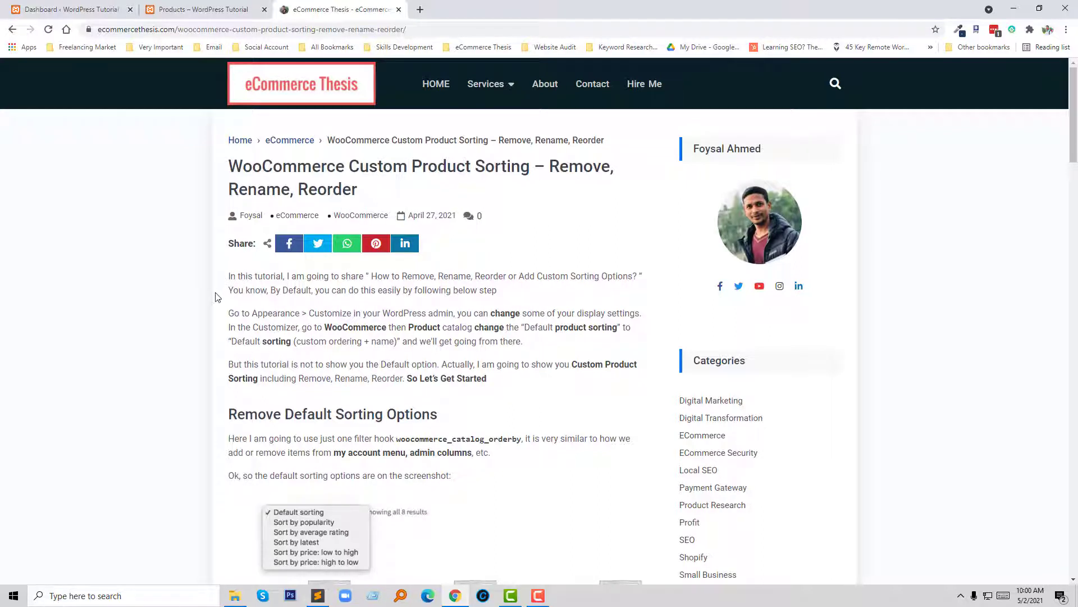
- On the shop page, open the Default sorting dropdown to review the current sort options, then close it
{"action": "left_click", "coordinate": [202, 13]}
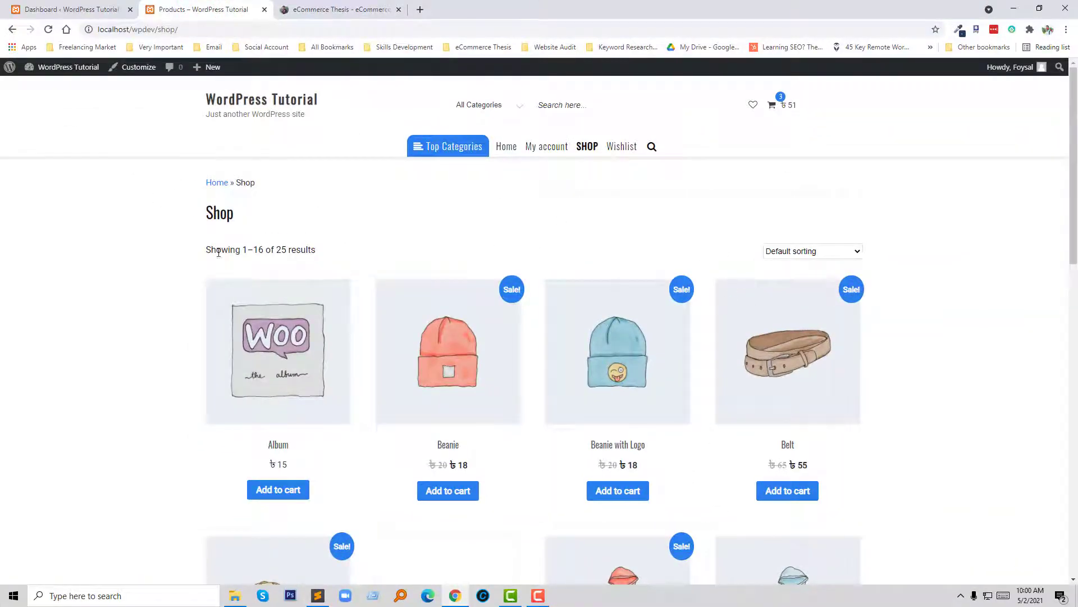
{"action": "left_click", "coordinate": [799, 259]}
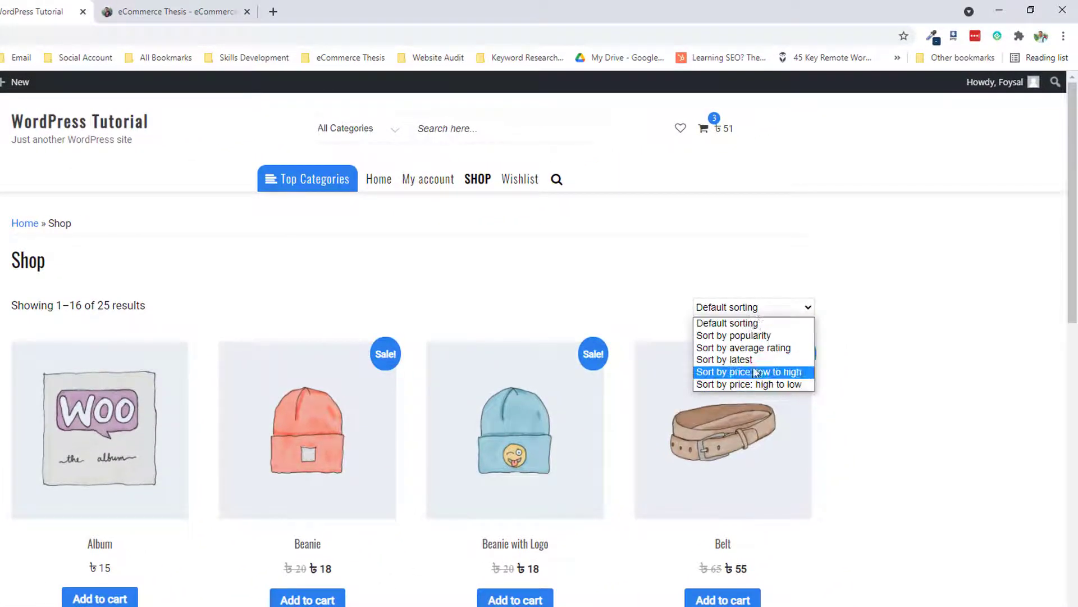
{"action": "left_click", "coordinate": [925, 366]}
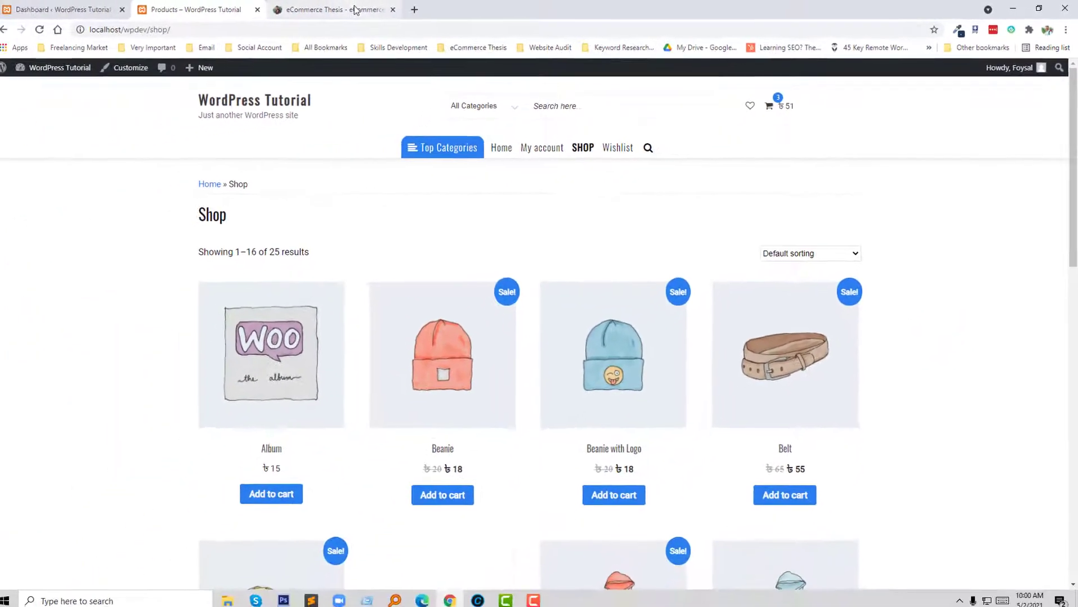
- Skim the product-sorting tutorial article, then return to the WordPress admin Dashboard
{"action": "left_click", "coordinate": [353, 10]}
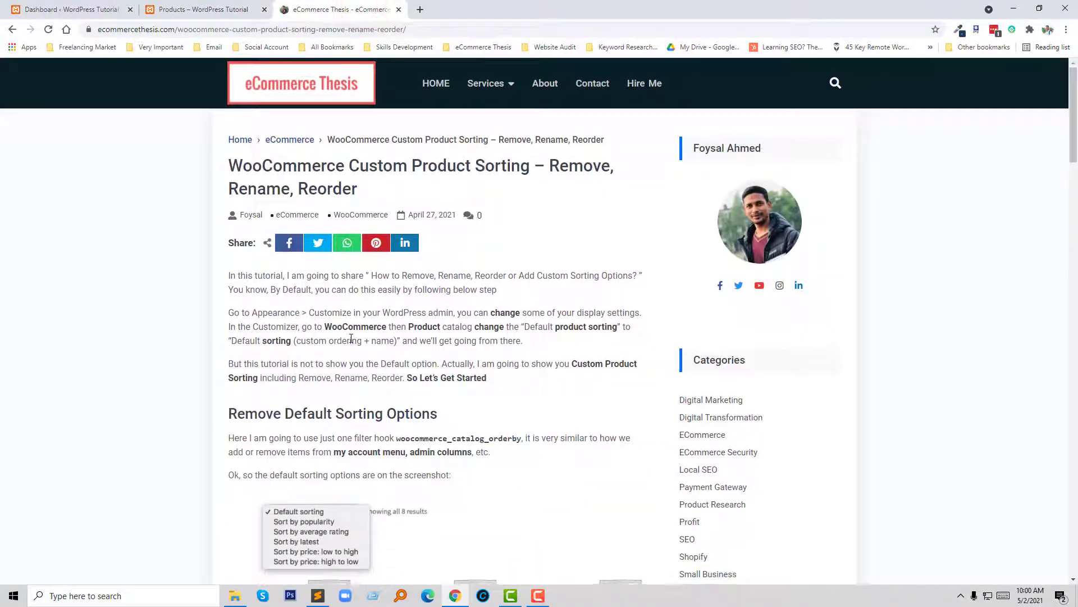
{"action": "scroll", "coordinate": [351, 338], "scroll_direction": "down", "scroll_amount": 1}
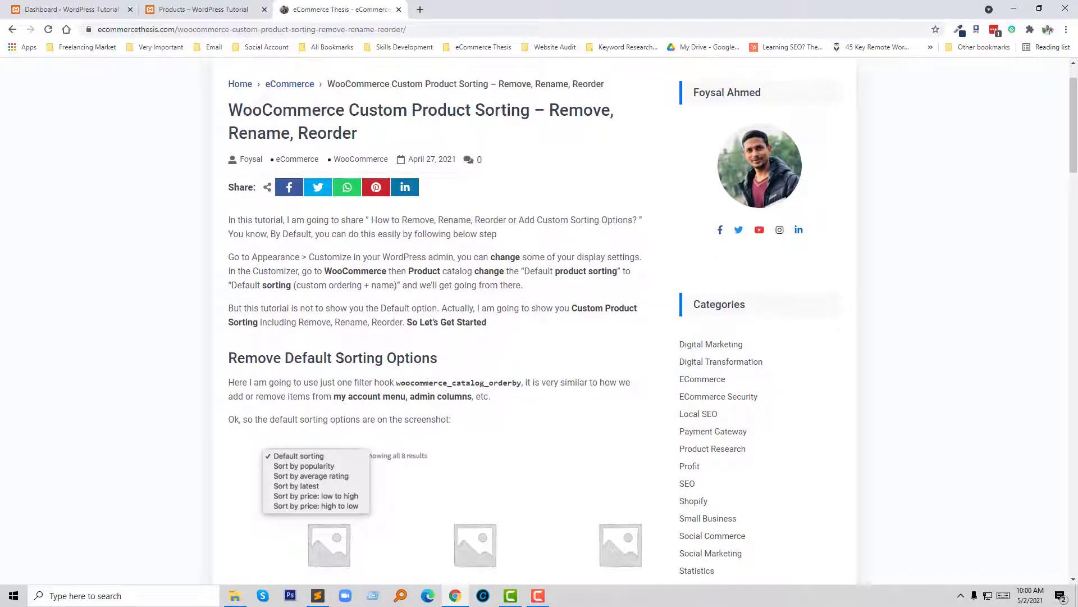
{"action": "left_click", "coordinate": [73, 9]}
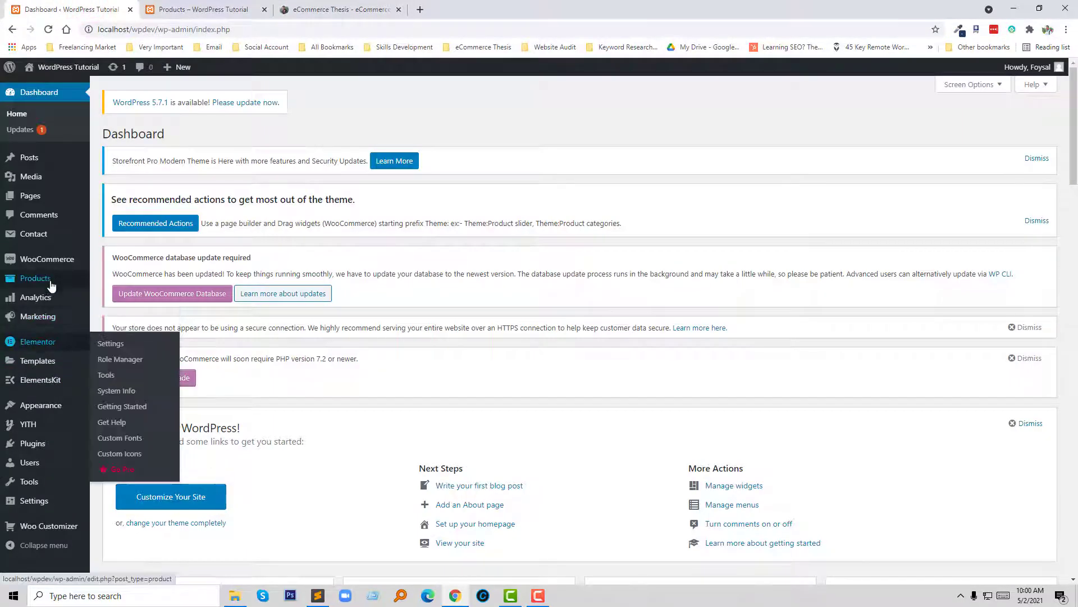
- Go to Appearance > Themes, then open the Theme Editor on the eCommerce Star functions.php
{"action": "mouse_move", "coordinate": [47, 375]}
{"action": "mouse_move", "coordinate": [45, 409]}
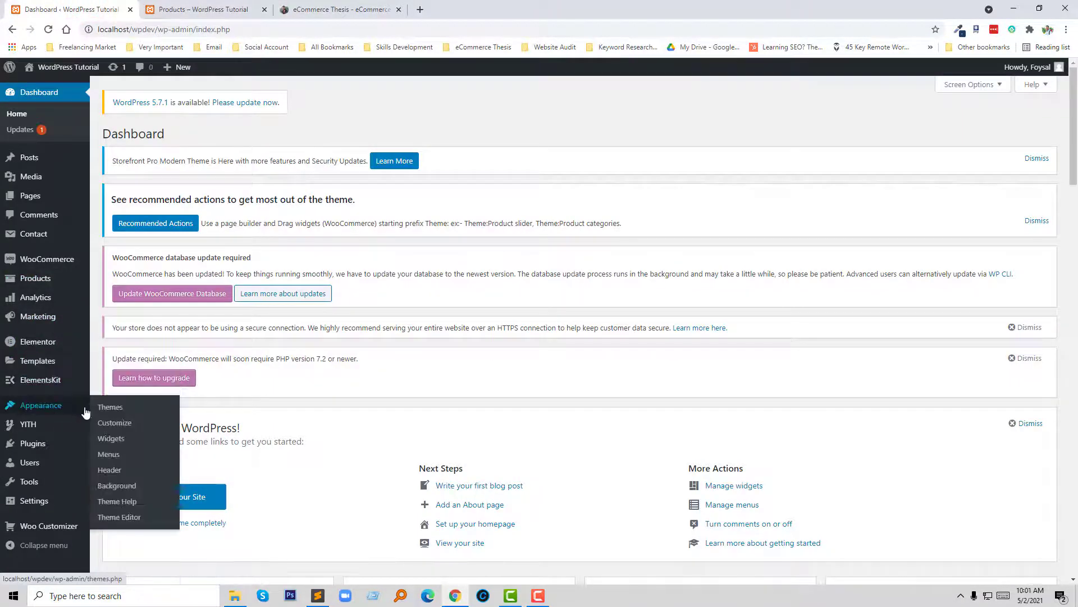
{"action": "left_click", "coordinate": [110, 408]}
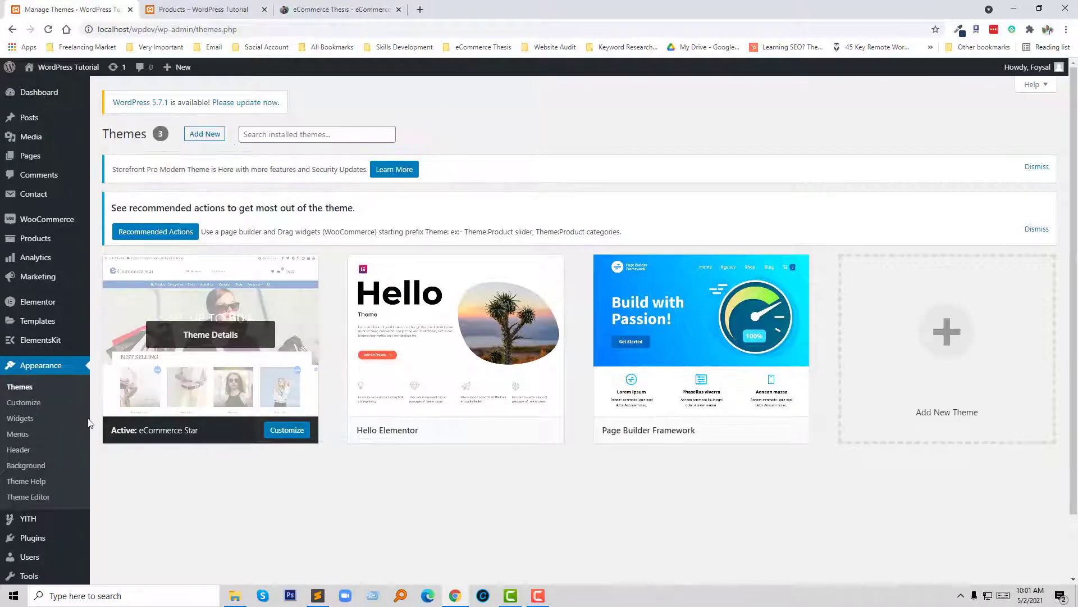
{"action": "left_click", "coordinate": [43, 497]}
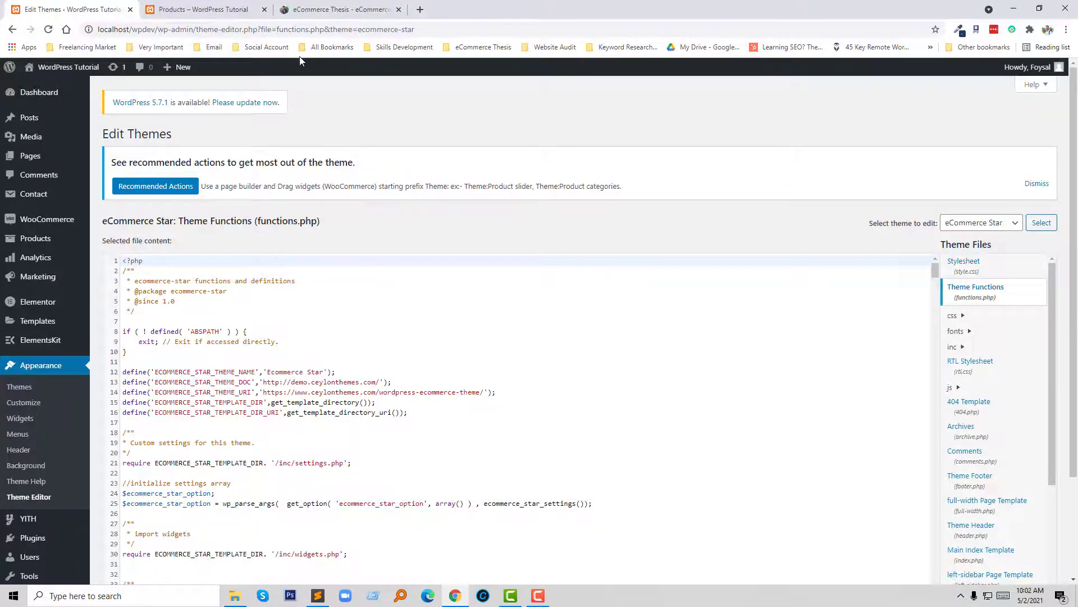
- Copy the tutorial's code block for removing default sorting options
{"action": "left_click", "coordinate": [306, 10]}
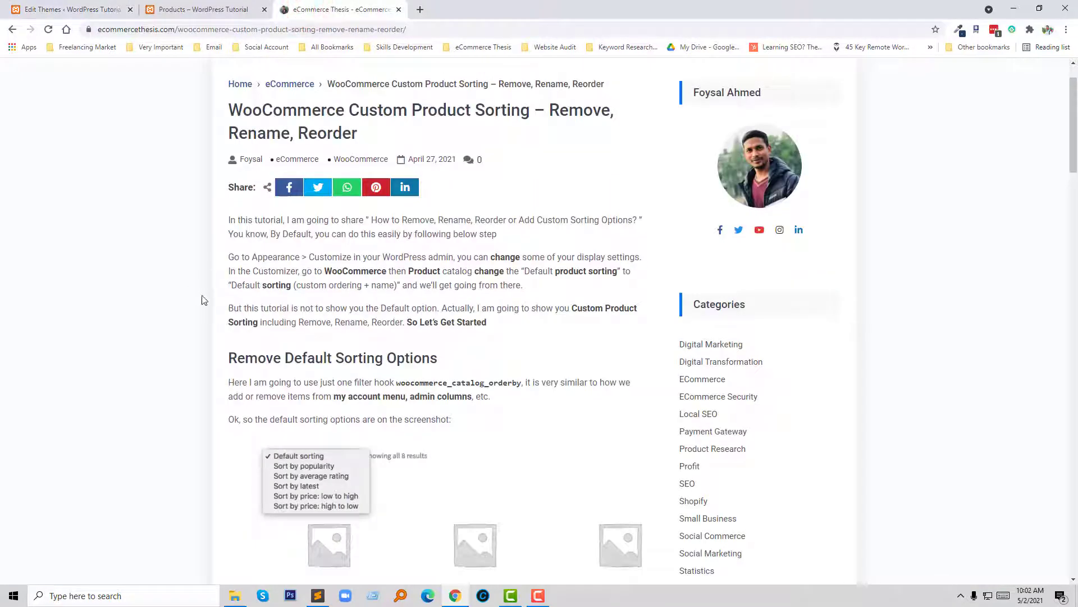
{"action": "scroll", "coordinate": [208, 303], "scroll_direction": "down", "scroll_amount": 1}
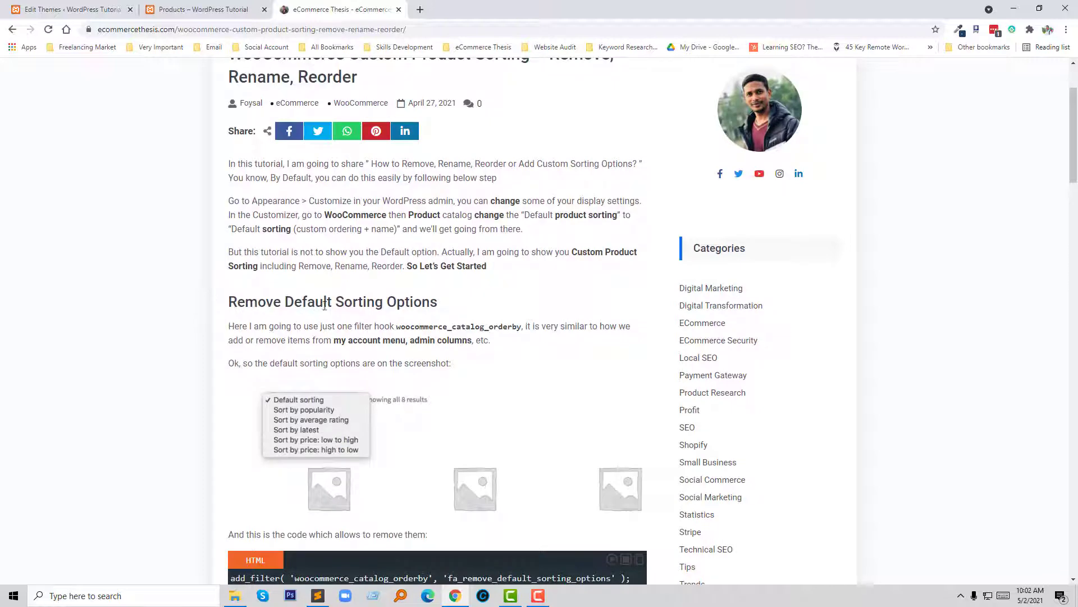
{"action": "scroll", "coordinate": [444, 314], "scroll_direction": "down", "scroll_amount": 4}
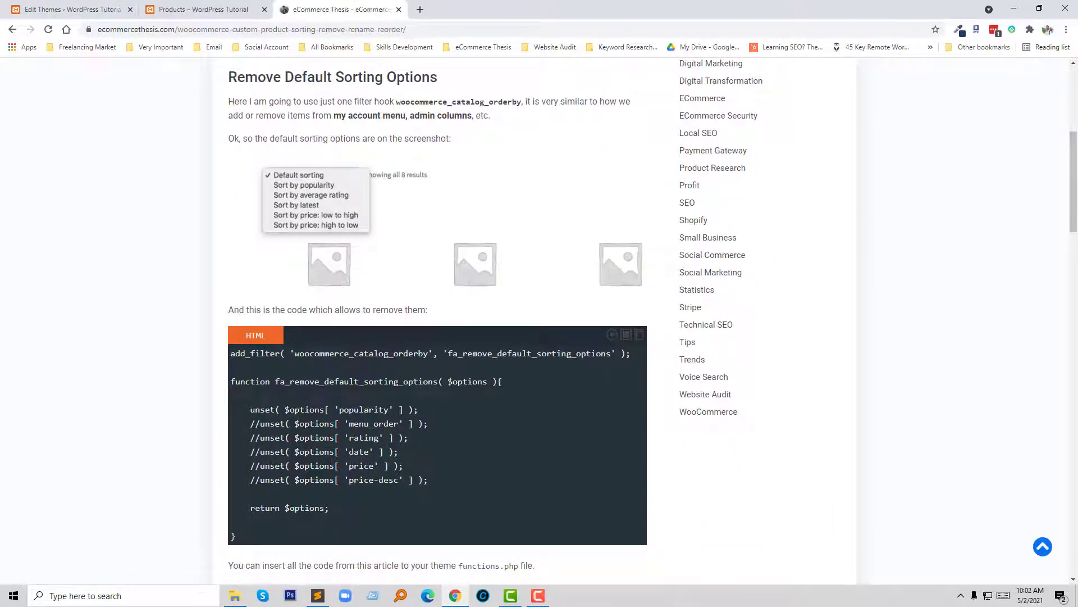
{"action": "left_click_drag", "start_coordinate": [241, 534], "coordinate": [230, 359]}
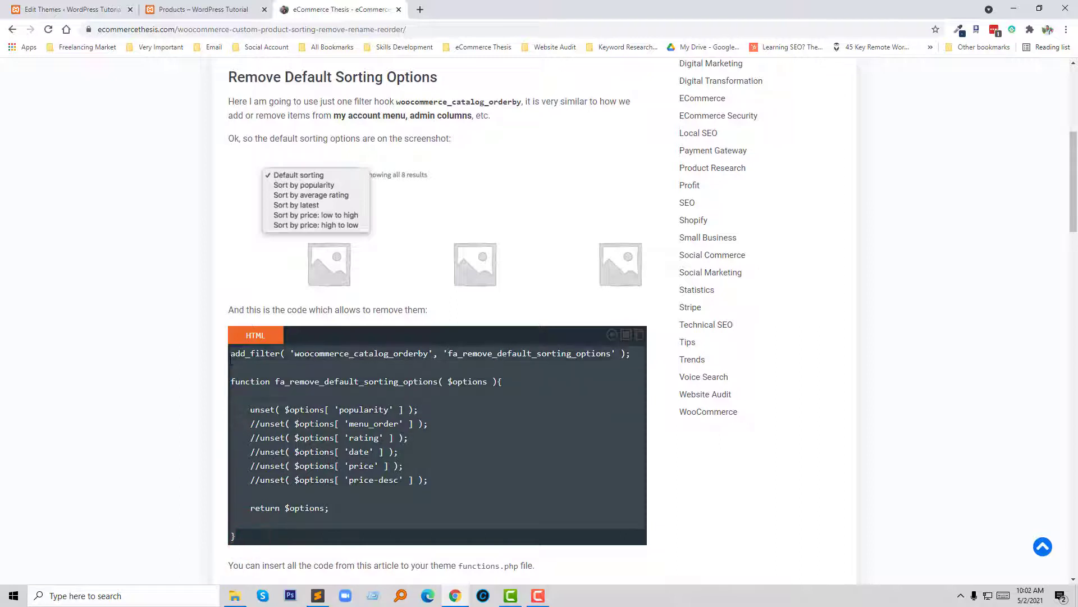
{"action": "right_click", "coordinate": [283, 378]}
{"action": "left_click", "coordinate": [306, 419]}
- Return to the functions.php editor and scroll back to the top of the file
{"action": "left_click", "coordinate": [166, 5]}
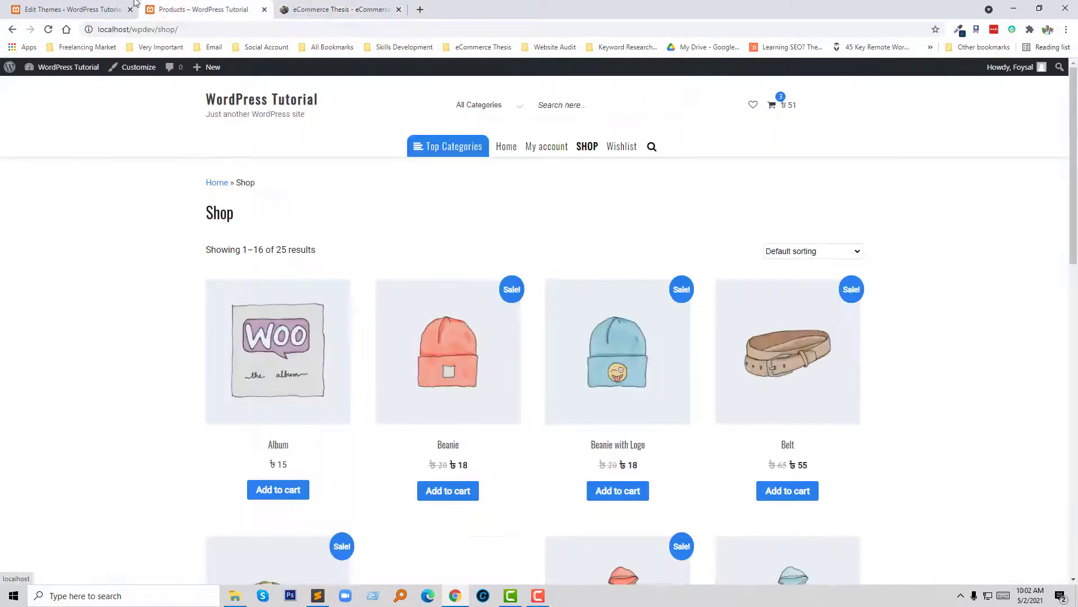
{"action": "left_click", "coordinate": [55, 4]}
{"action": "scroll", "coordinate": [457, 374], "scroll_direction": "down", "scroll_amount": 8}
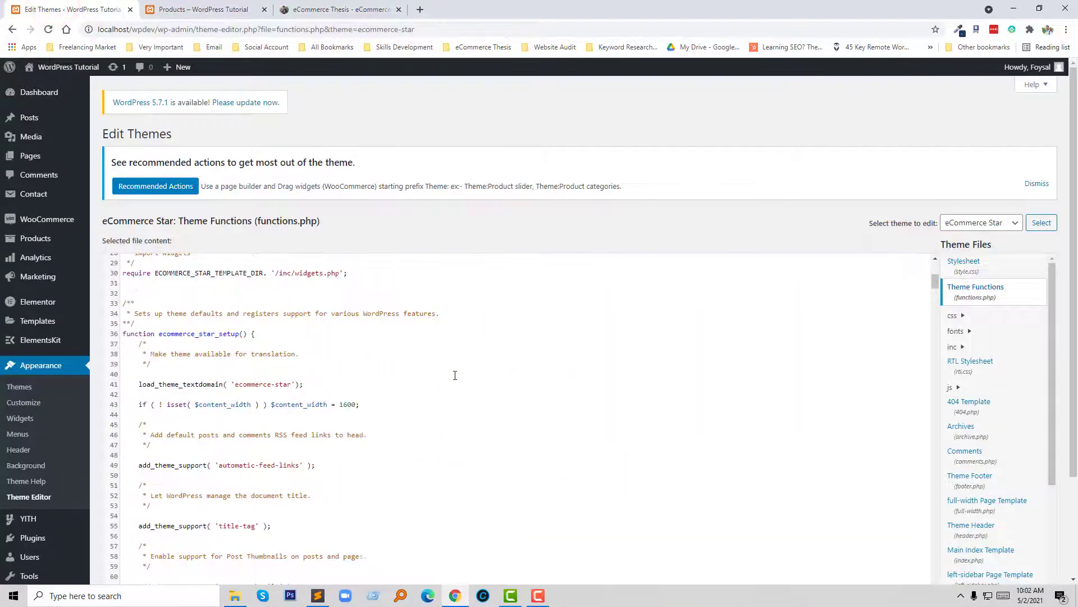
{"action": "scroll", "coordinate": [470, 381], "scroll_direction": "down", "scroll_amount": 20}
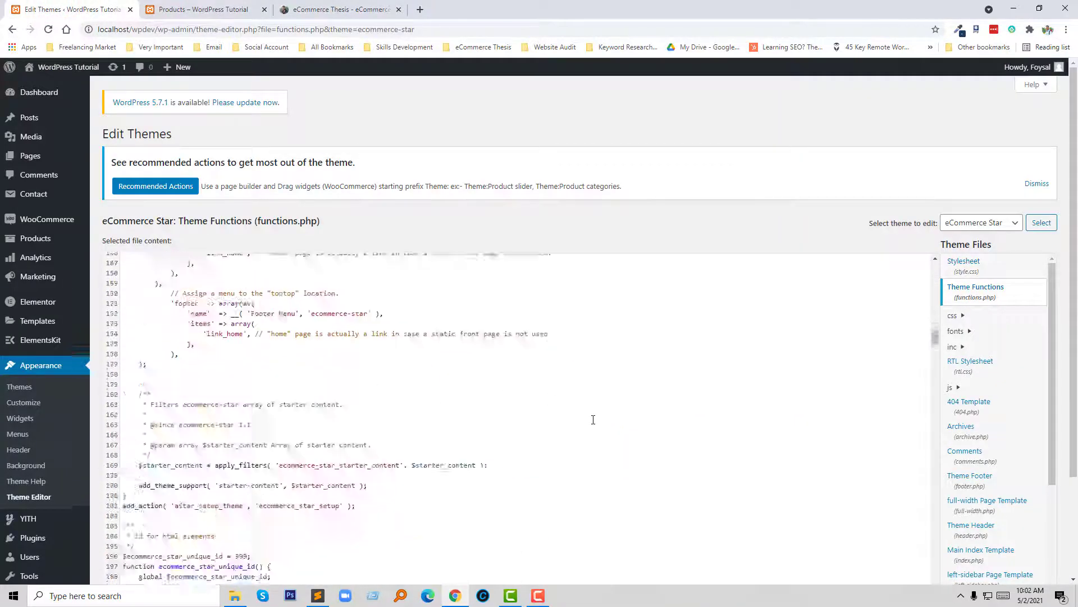
{"action": "scroll", "coordinate": [715, 420], "scroll_direction": "down", "scroll_amount": 3}
{"action": "left_click_drag", "start_coordinate": [937, 370], "coordinate": [932, 259]}
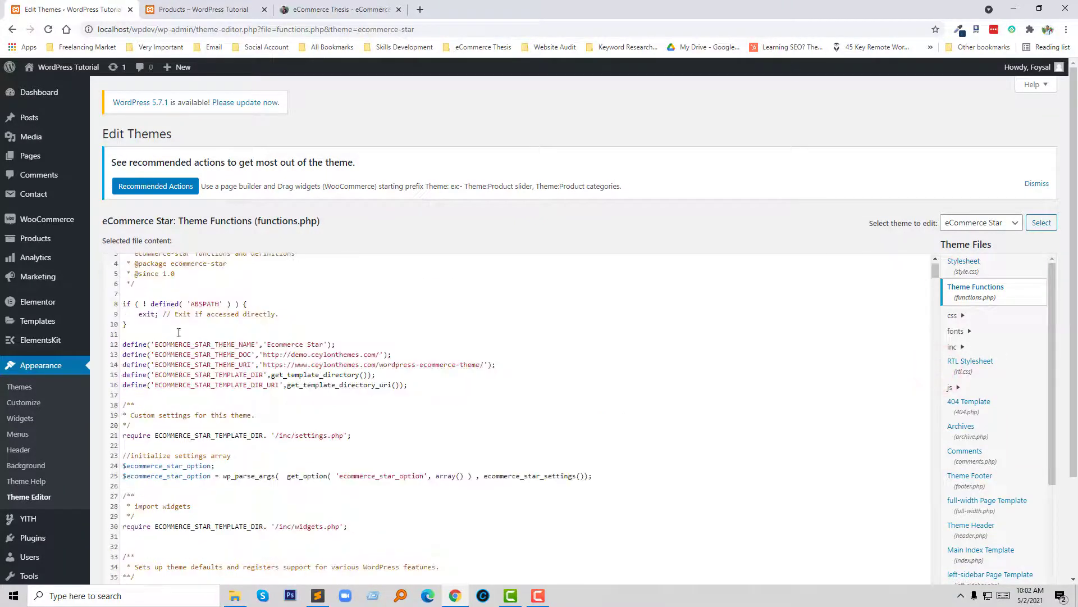
{"action": "scroll", "coordinate": [175, 335], "scroll_direction": "up", "scroll_amount": 1}
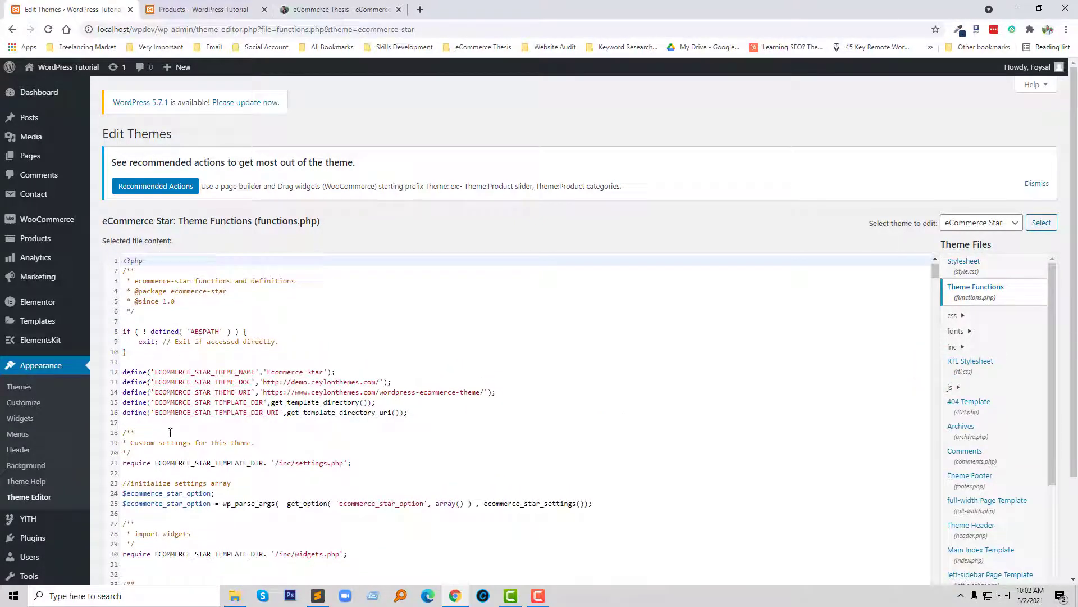
- Add blank lines after line 16 and paste the sorting-removal filter code
{"action": "left_click", "coordinate": [131, 421]}
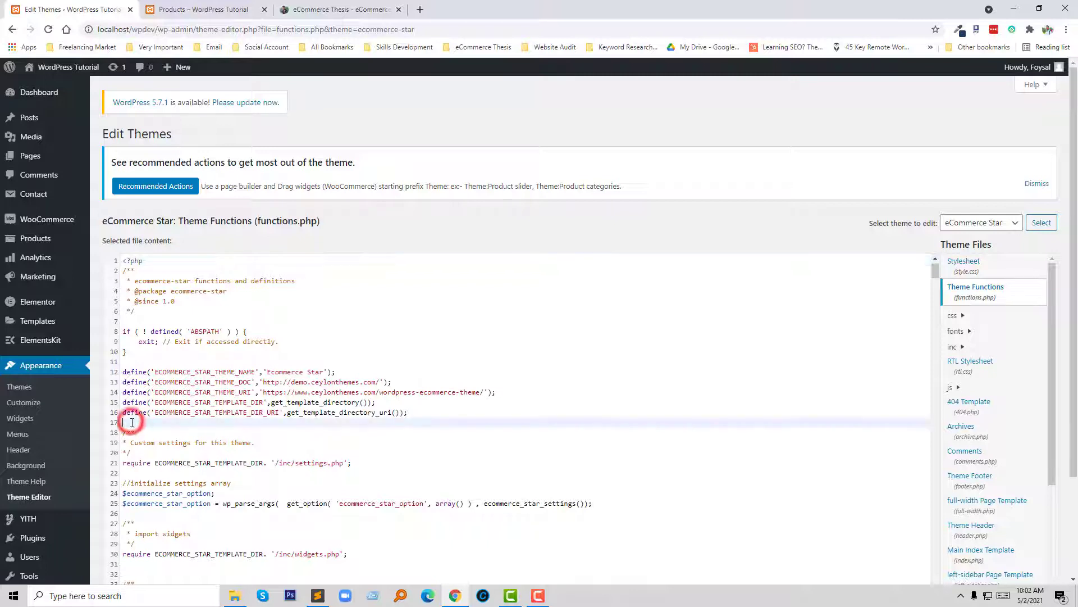
{"action": "key", "text": "Return"}
{"action": "key", "text": "Return"}
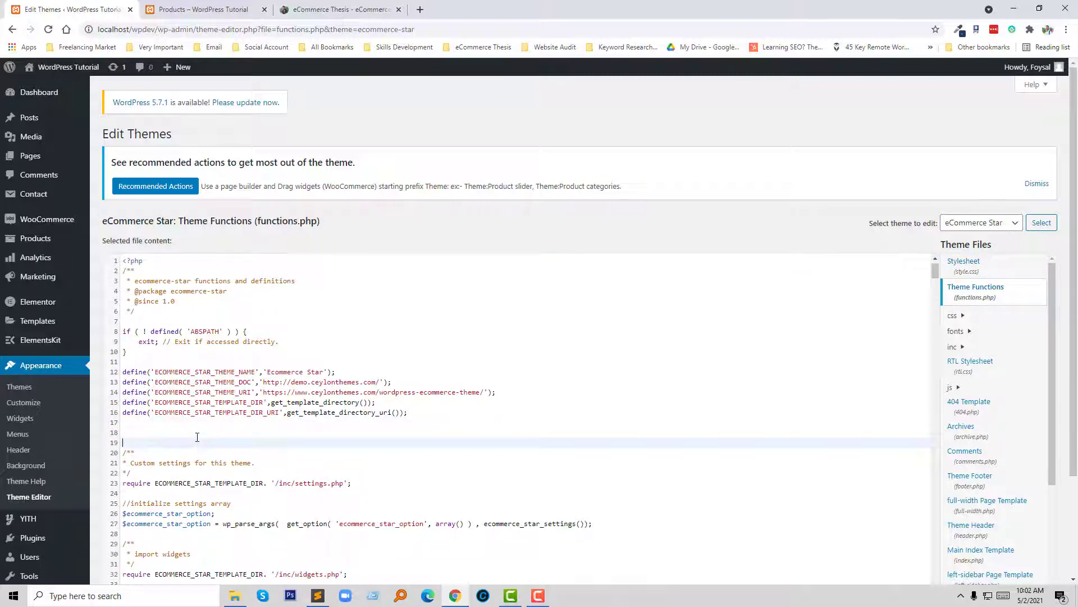
{"action": "key", "text": "Return"}
{"action": "key", "text": "Return"}
{"action": "key", "text": "Return"}
{"action": "key", "text": "Return"}
{"action": "key", "text": "Return"}
{"action": "key", "text": "Return"}
{"action": "key", "text": "Return"}
{"action": "key", "text": "Return"}
{"action": "key", "text": "Return"}
{"action": "key", "text": "Return"}
{"action": "key", "text": "Return"}
{"action": "key", "text": "Return"}
{"action": "key", "text": "Return"}
{"action": "key", "text": "Return"}
{"action": "key", "text": "Return"}
{"action": "key", "text": "Return"}
{"action": "key", "text": "Return"}
{"action": "key", "text": "Return"}
{"action": "left_click", "coordinate": [134, 448]}
{"action": "key", "text": "ctrl+v"}
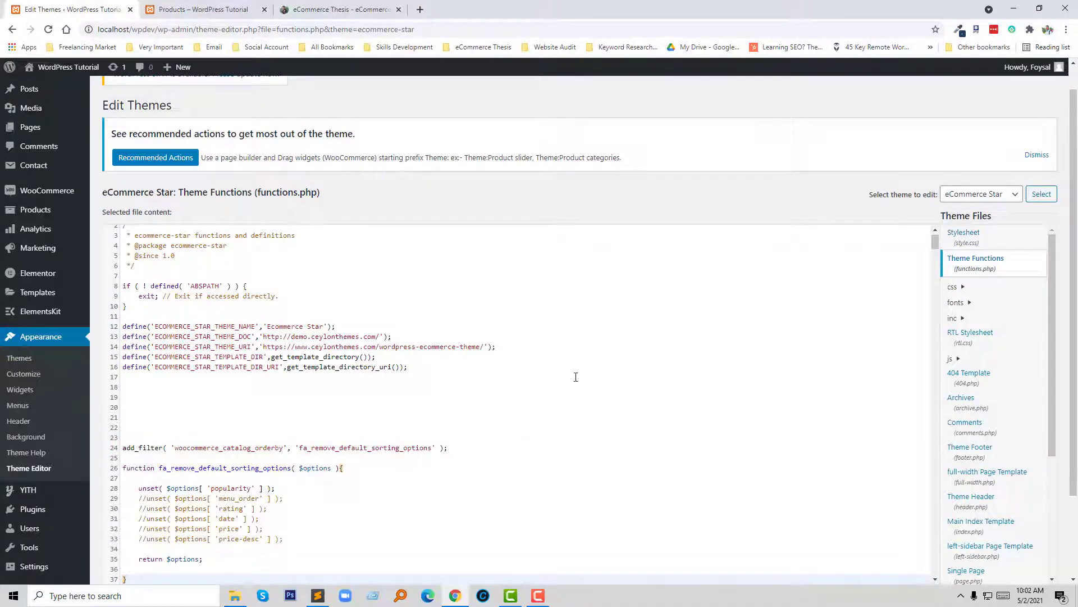
{"action": "scroll", "coordinate": [576, 376], "scroll_direction": "down", "scroll_amount": 1}
{"action": "scroll", "coordinate": [698, 368], "scroll_direction": "down", "scroll_amount": 1}
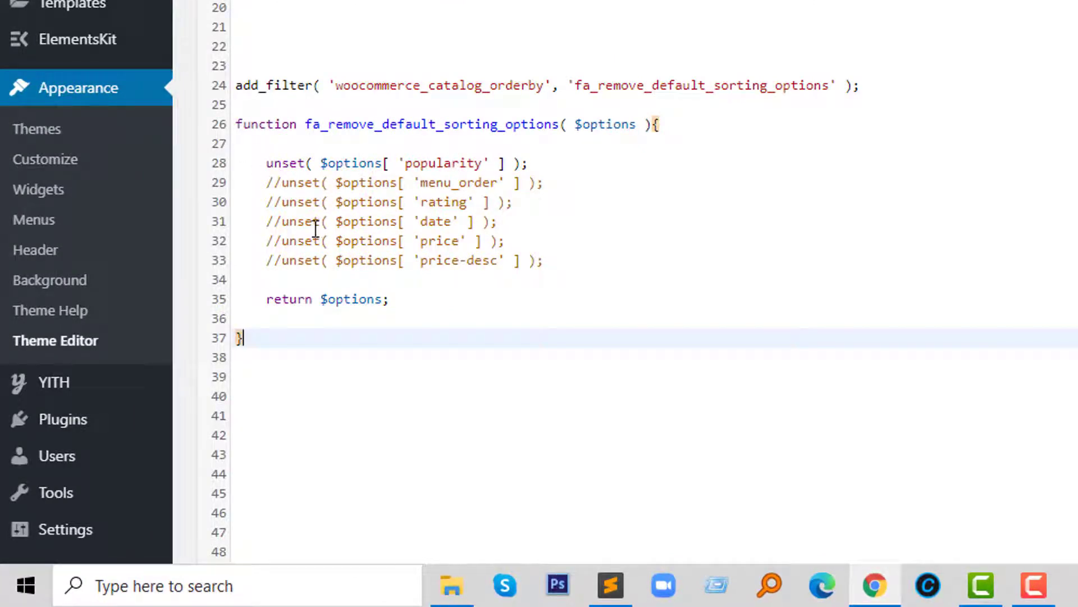
- Uncomment the 'rating' unset line so both popularity and rating are removed
{"action": "left_click", "coordinate": [281, 203]}
{"action": "key", "text": "BackSpace"}
{"action": "key", "text": "BackSpace"}
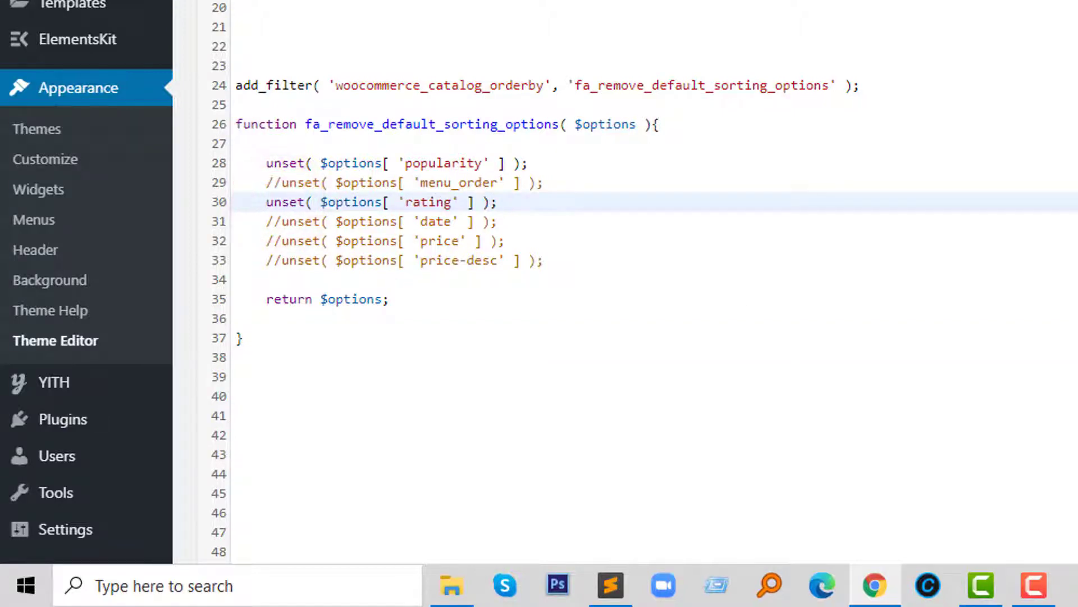
{"action": "scroll", "coordinate": [859, 154], "scroll_direction": "down", "scroll_amount": 5}
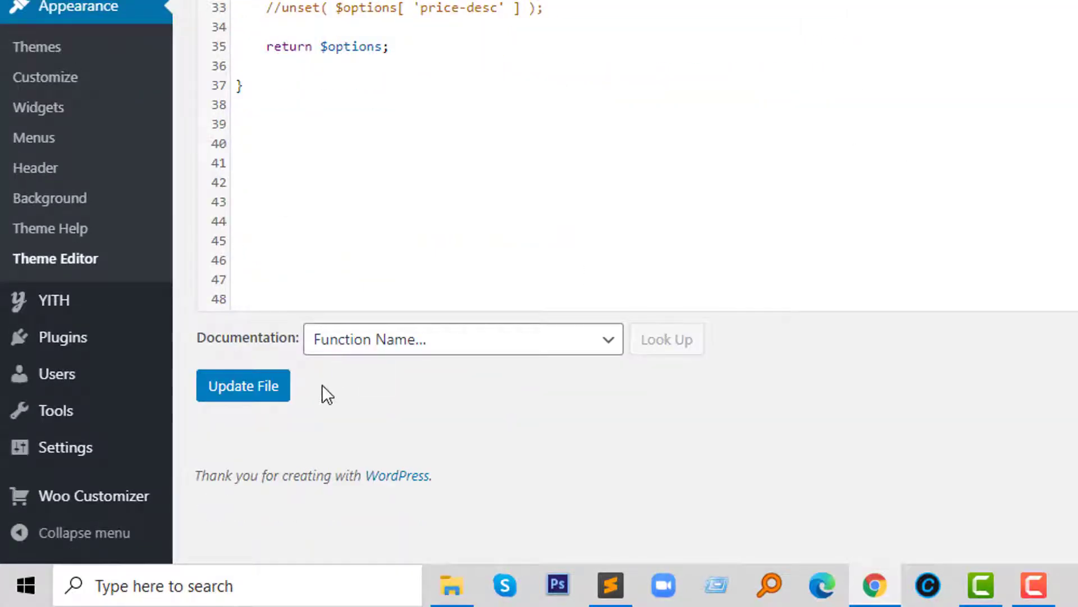
{"action": "left_click", "coordinate": [275, 396]}
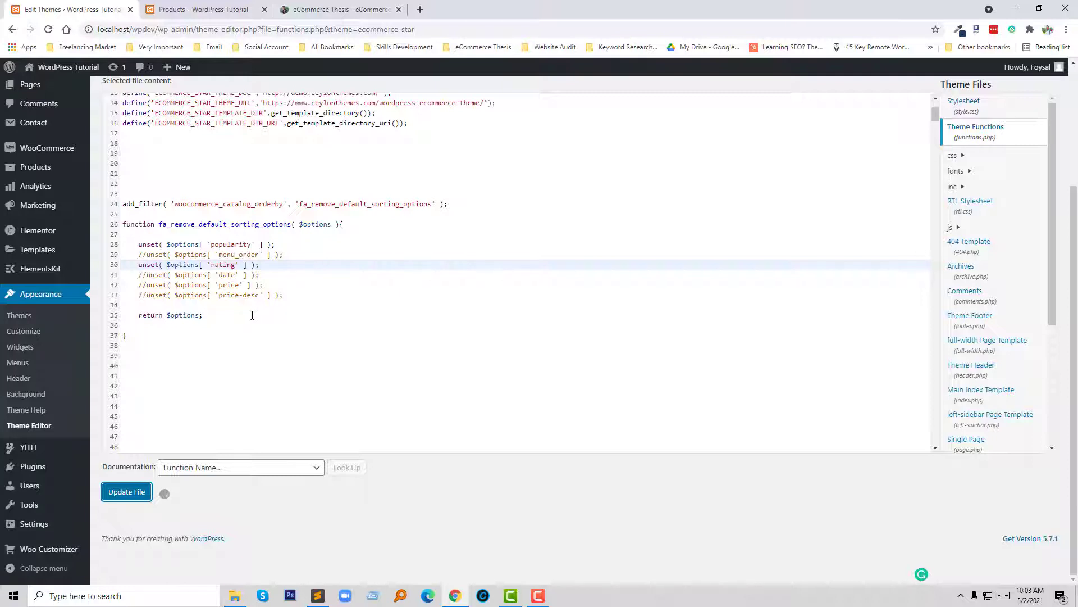
{"action": "left_click", "coordinate": [208, 9]}
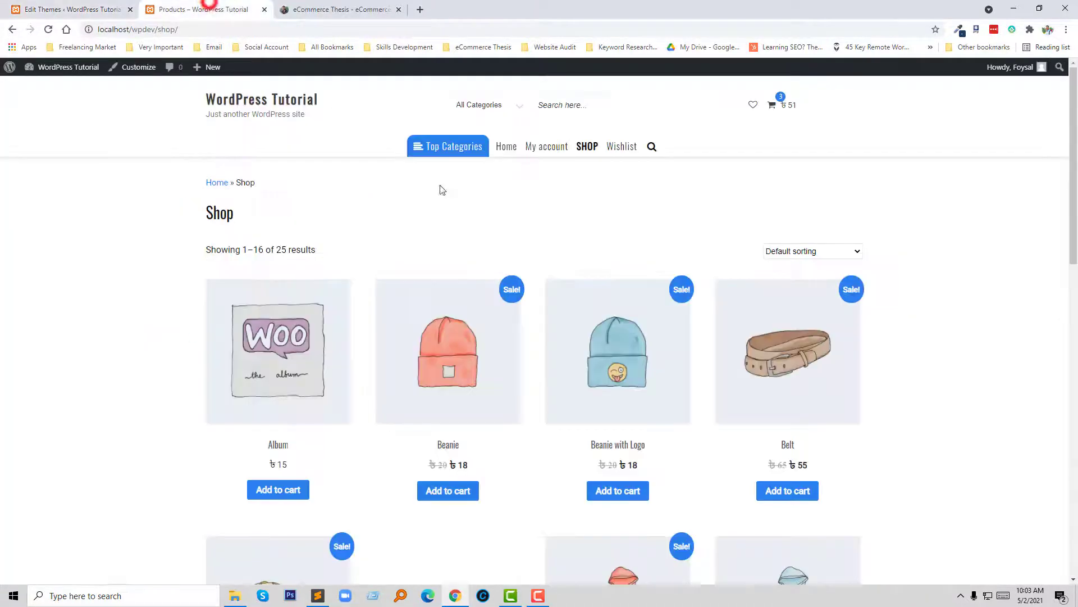
{"action": "left_click", "coordinate": [796, 252]}
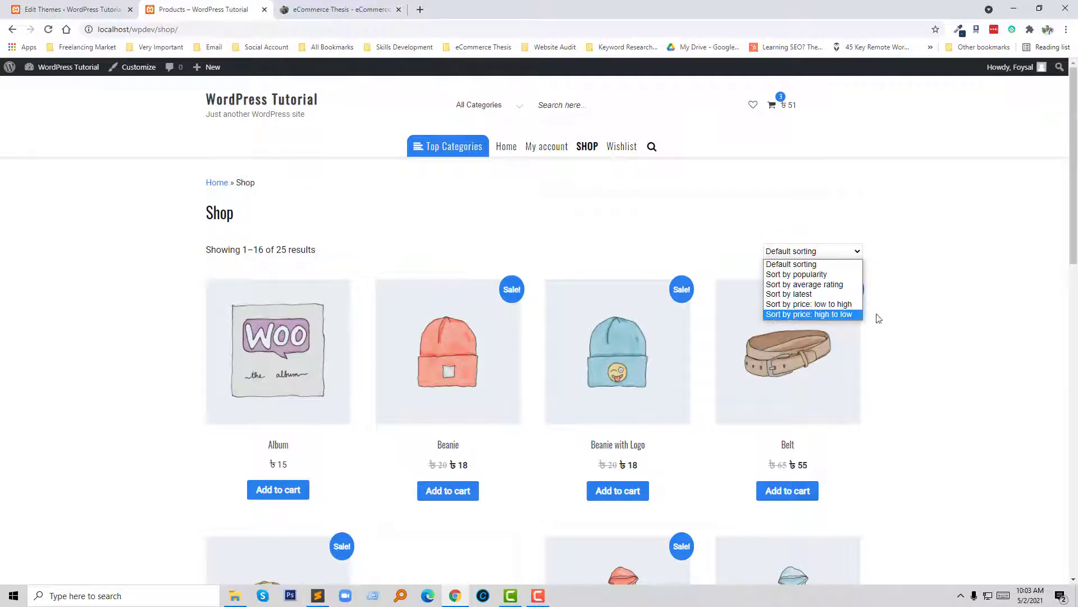
{"action": "left_click", "coordinate": [70, 9]}
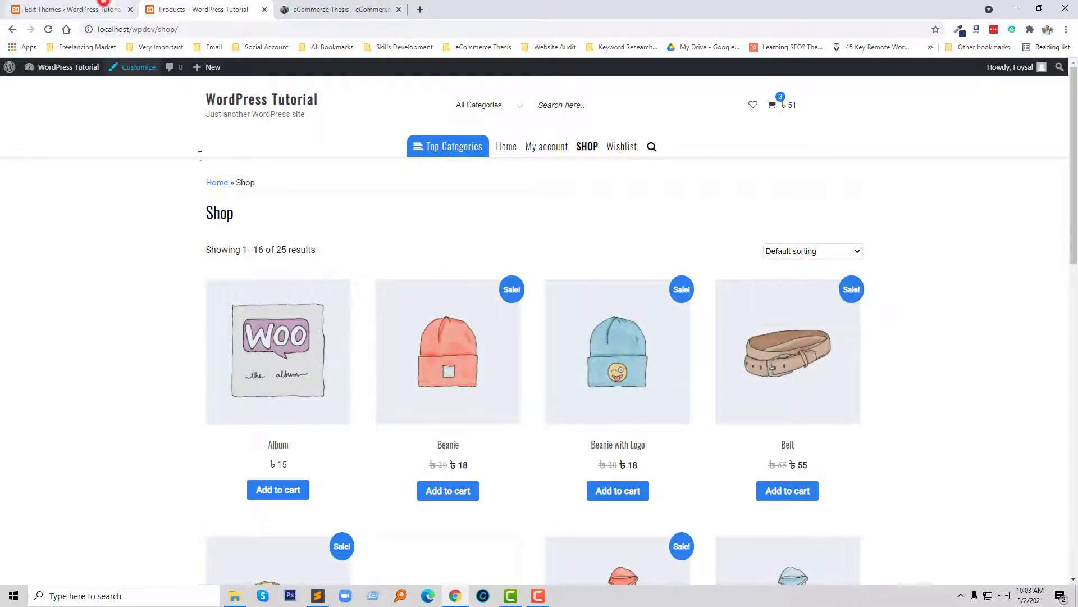
{"action": "left_click", "coordinate": [207, 10]}
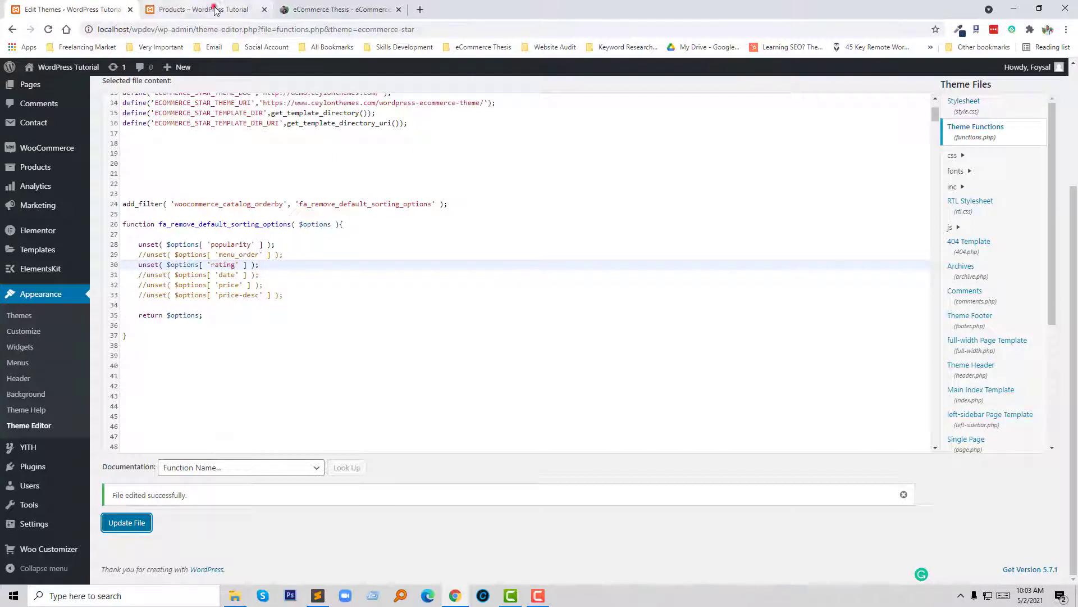
{"action": "left_click", "coordinate": [48, 30]}
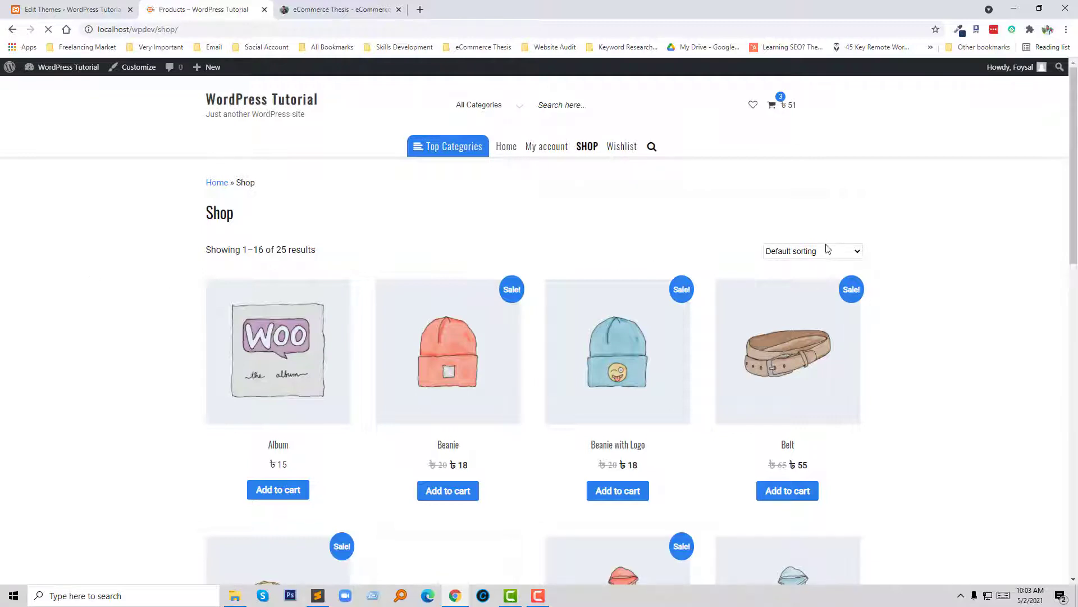
{"action": "left_click", "coordinate": [844, 252]}
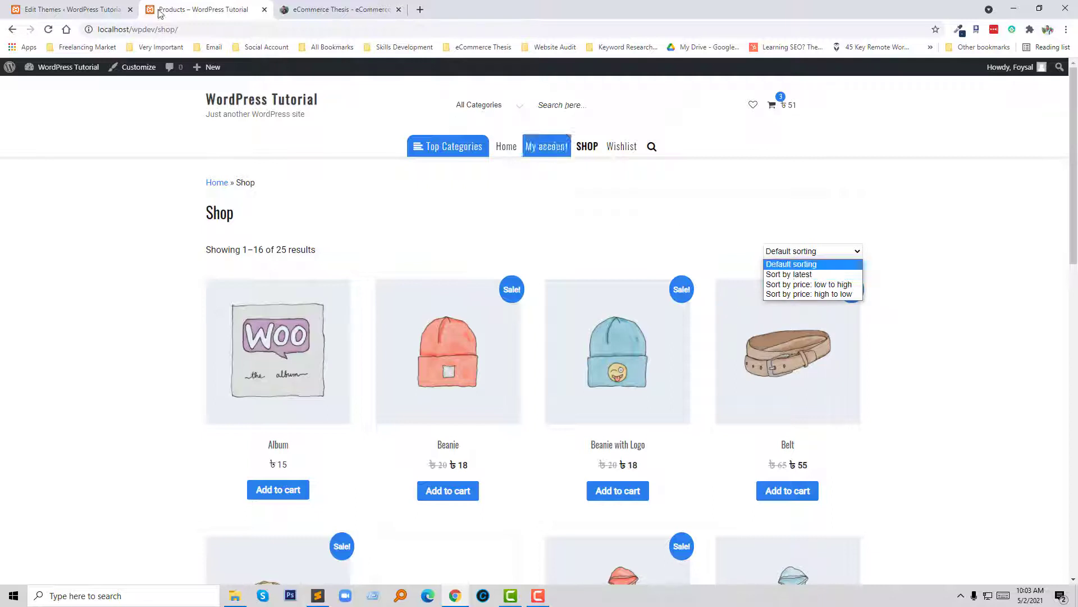
{"action": "left_click", "coordinate": [64, 9]}
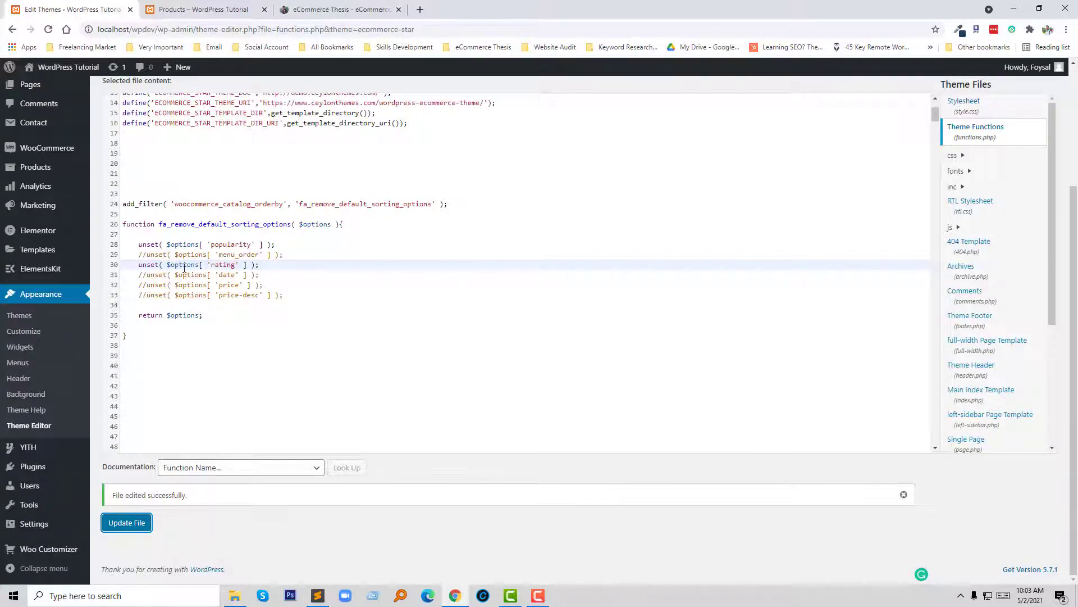
- Copy the code block under the article's 'Rename the Default Sorting Options' heading
{"action": "left_click", "coordinate": [310, 10]}
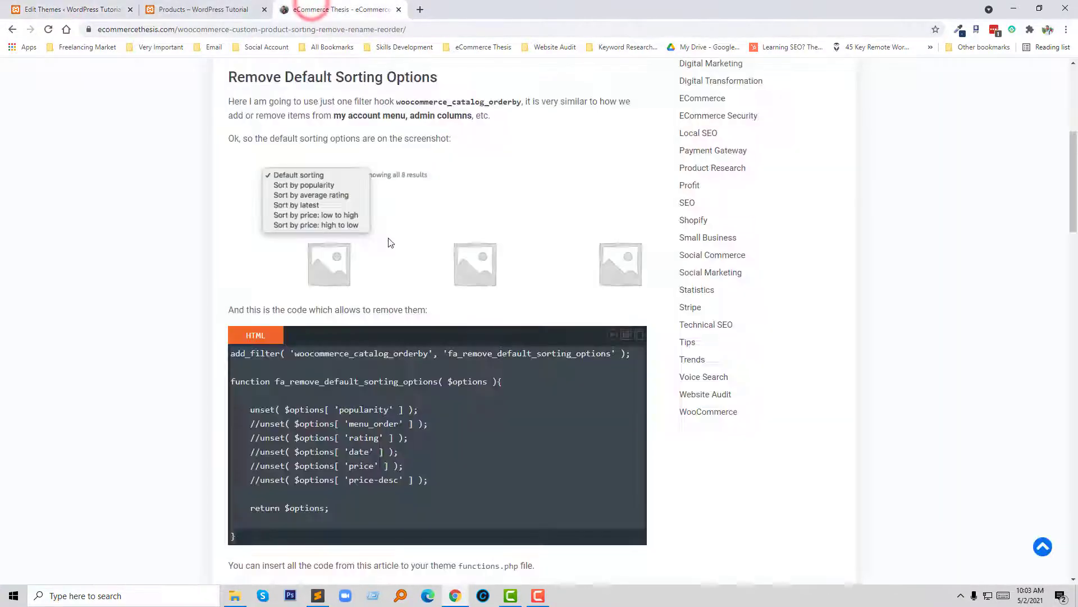
{"action": "scroll", "coordinate": [421, 278], "scroll_direction": "down", "scroll_amount": 7}
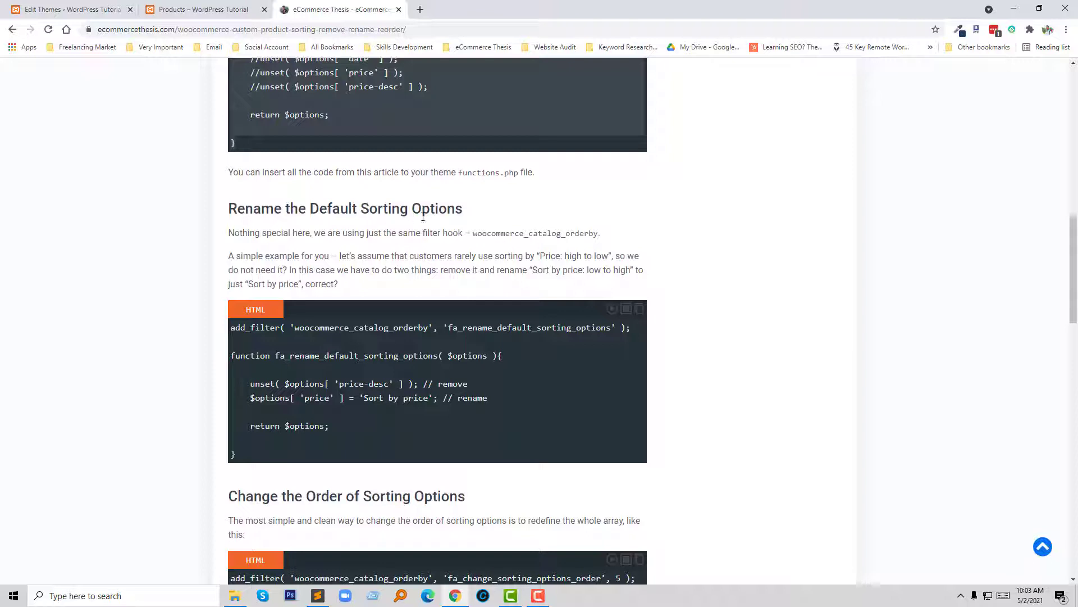
{"action": "scroll", "coordinate": [434, 313], "scroll_direction": "down", "scroll_amount": 2}
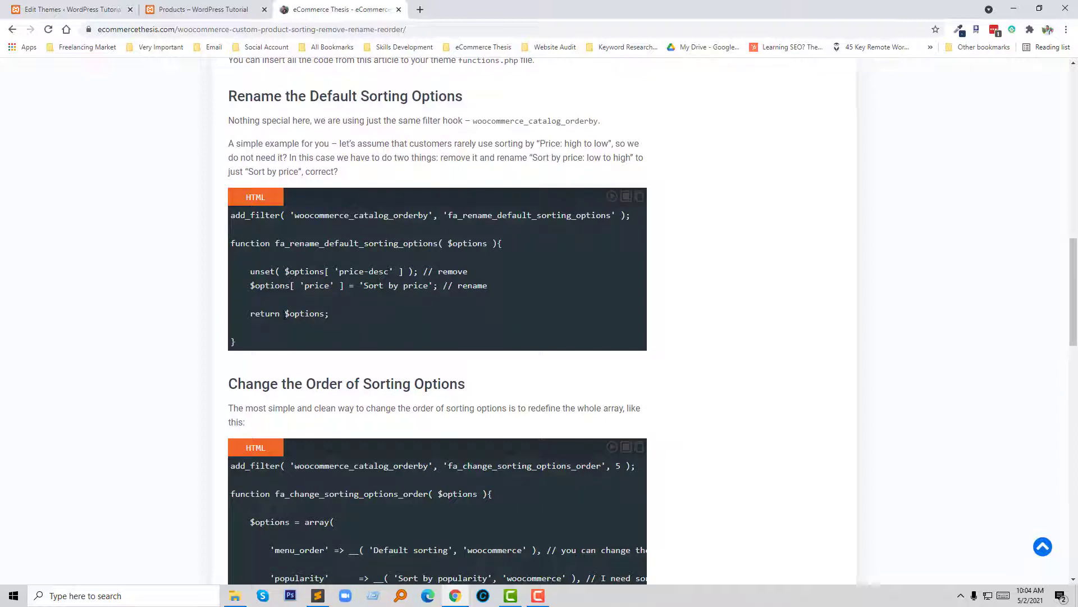
{"action": "left_click_drag", "start_coordinate": [249, 337], "coordinate": [227, 216]}
{"action": "right_click", "coordinate": [286, 236]}
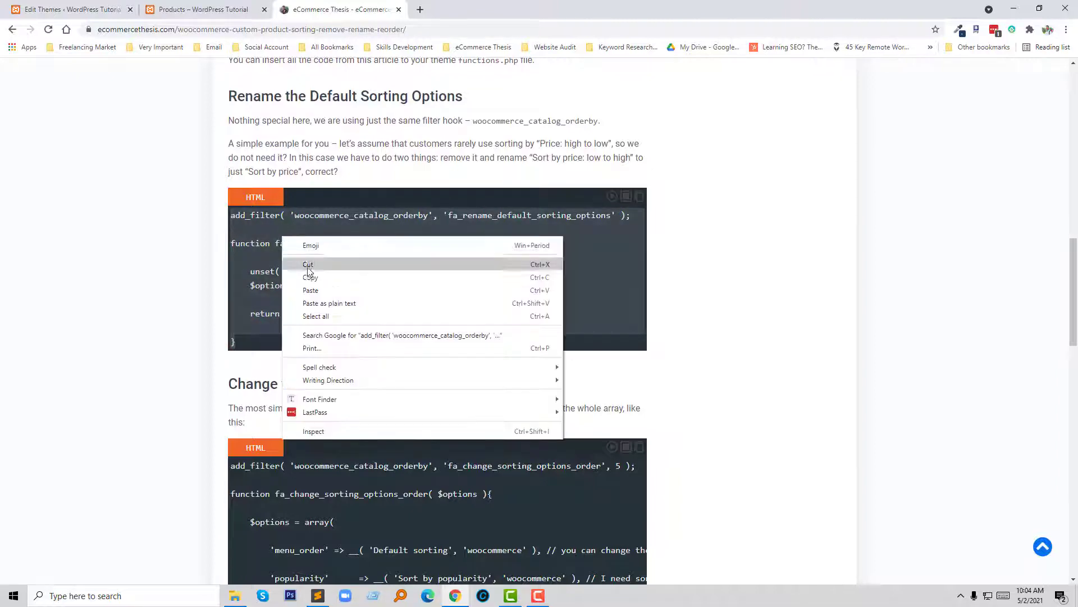
{"action": "left_click", "coordinate": [309, 277]}
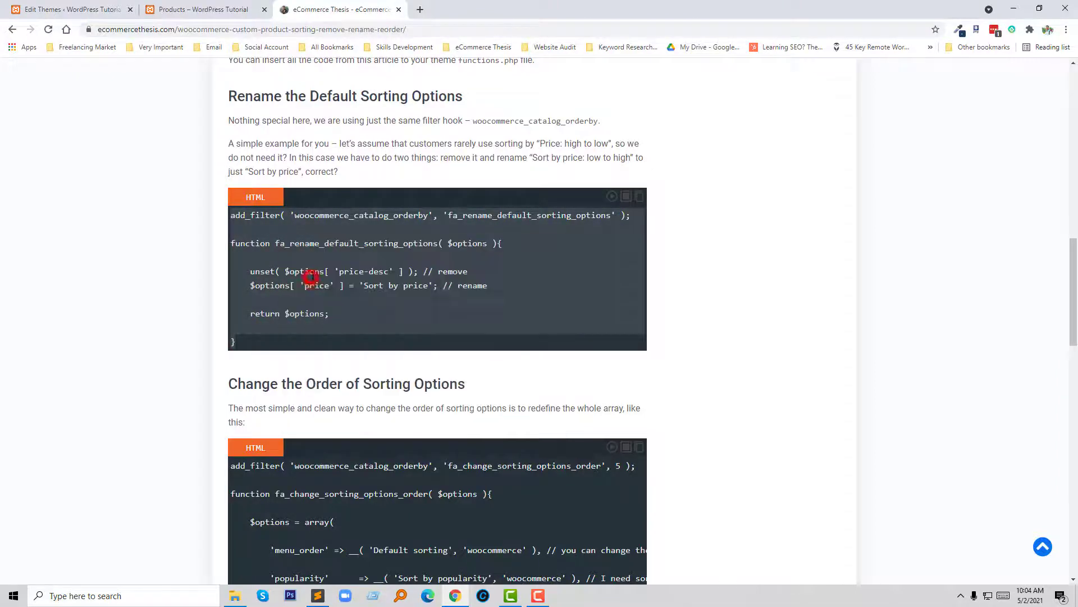
{"action": "left_click", "coordinate": [79, 9]}
- Paste the rename snippet at line 40 and delete the old fa_remove_default_sorting_options block
{"action": "left_click", "coordinate": [137, 367]}
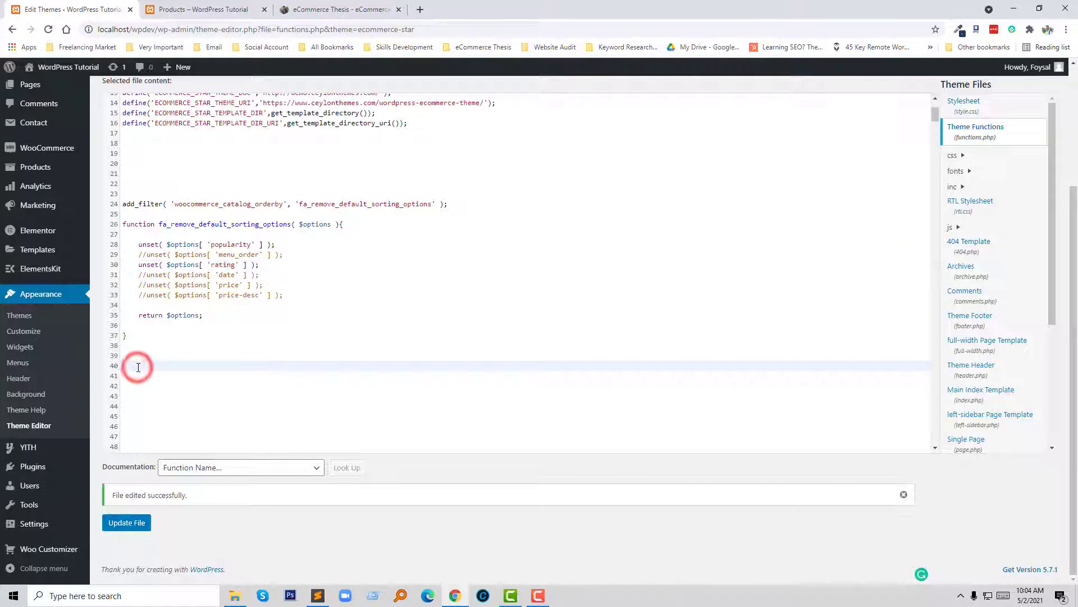
{"action": "key", "text": "ctrl+v"}
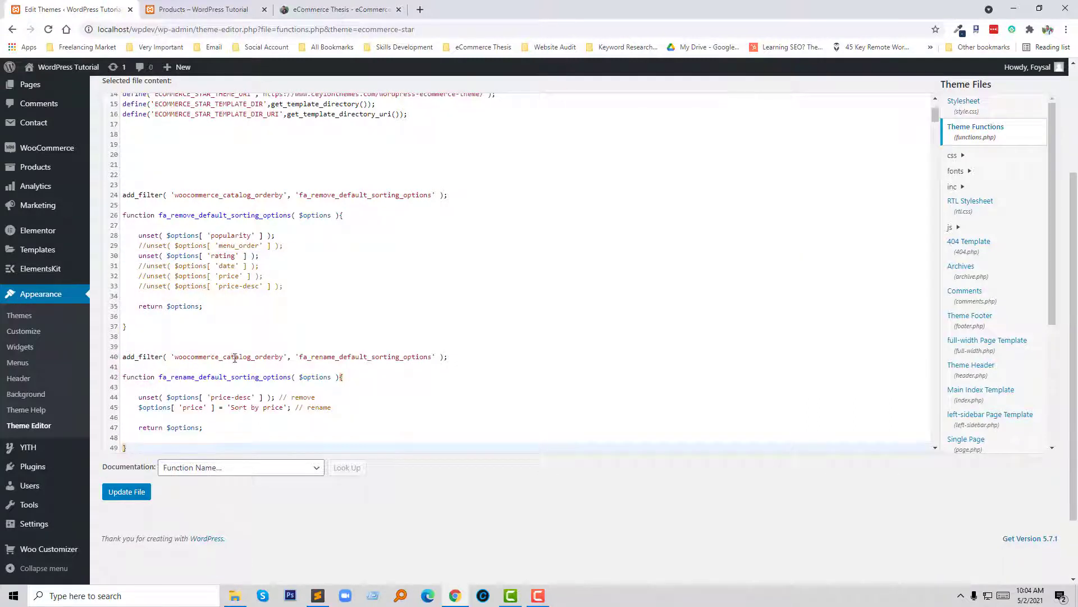
{"action": "left_click_drag", "start_coordinate": [135, 326], "coordinate": [141, 188]}
{"action": "key", "text": "BackSpace"}
{"action": "key", "text": "BackSpace"}
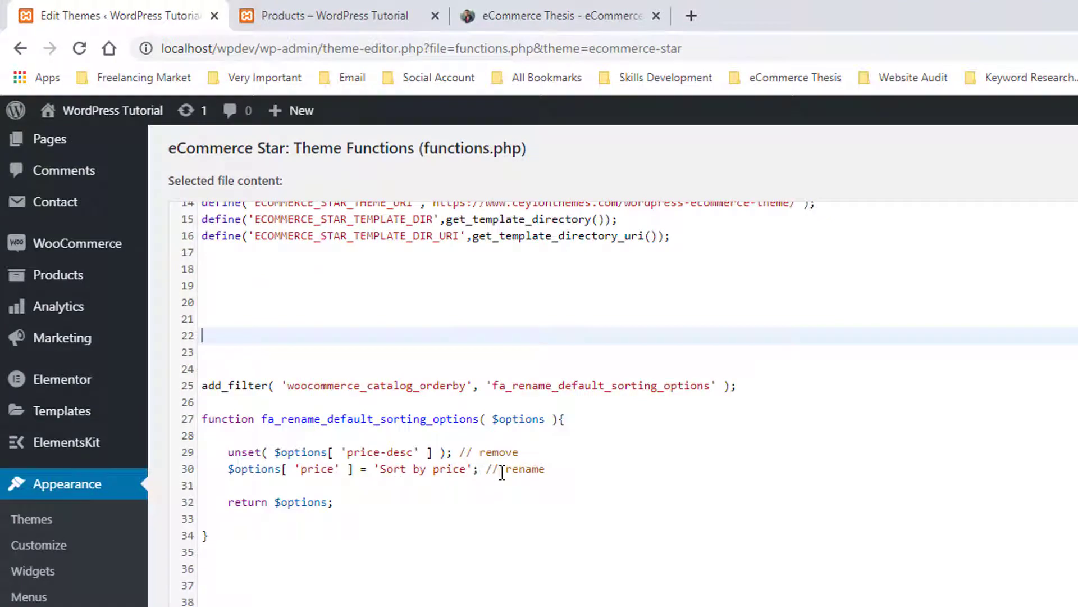
- Save functions.php with Update File and go to the shop page
{"action": "left_click", "coordinate": [442, 471]}
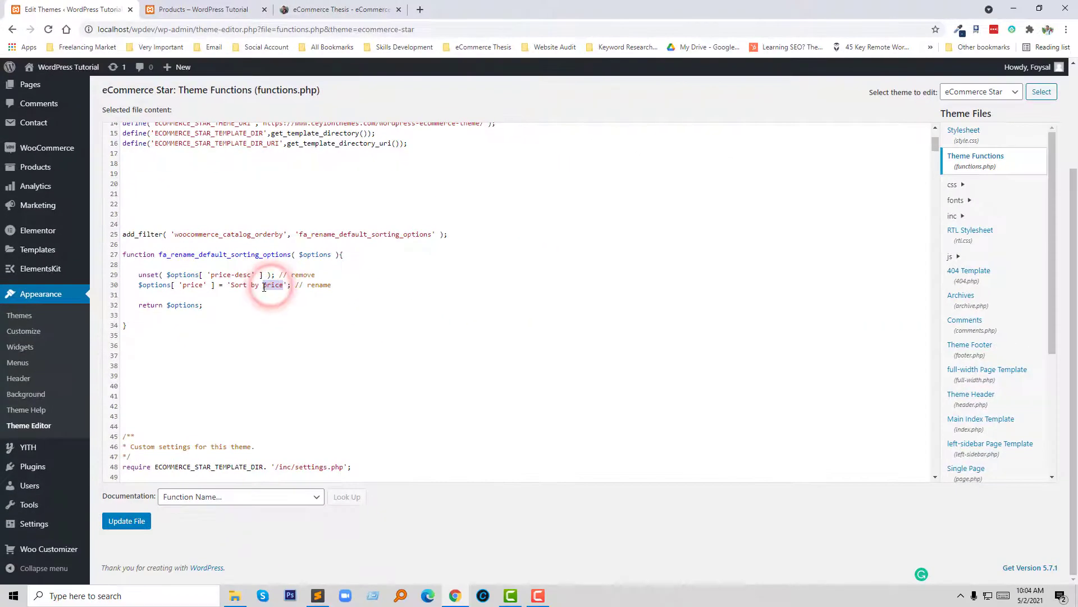
{"action": "left_click", "coordinate": [263, 286]}
{"action": "left_click", "coordinate": [264, 298]}
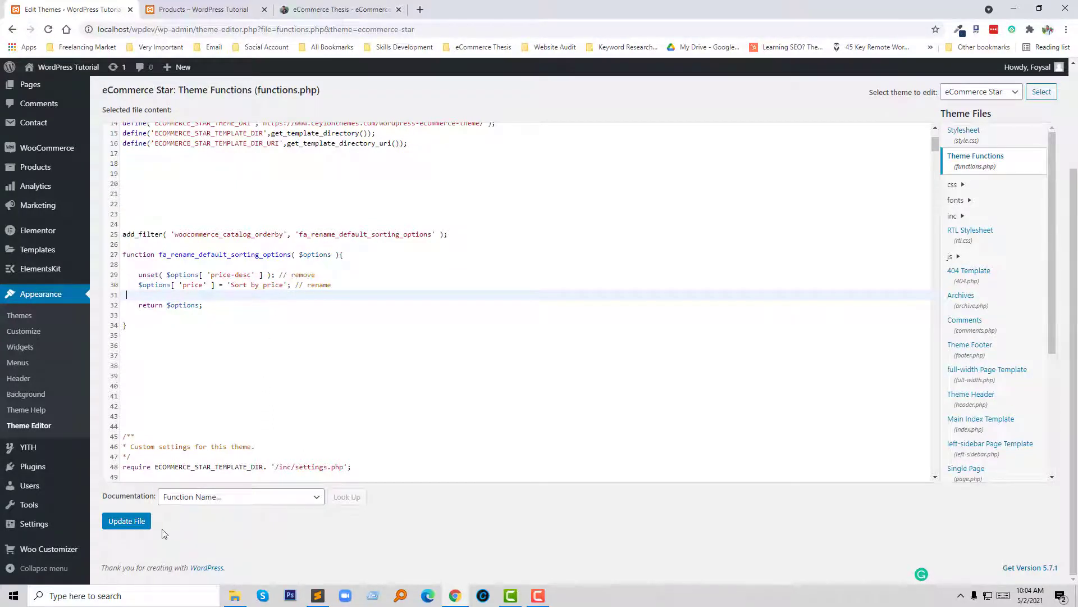
{"action": "left_click", "coordinate": [142, 522]}
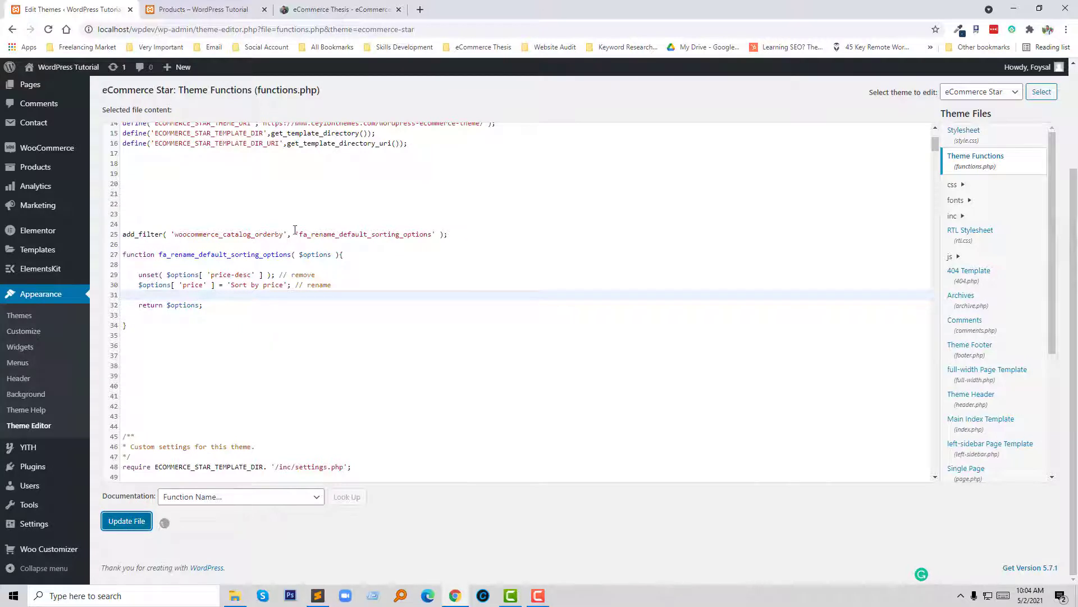
{"action": "left_click", "coordinate": [223, 7]}
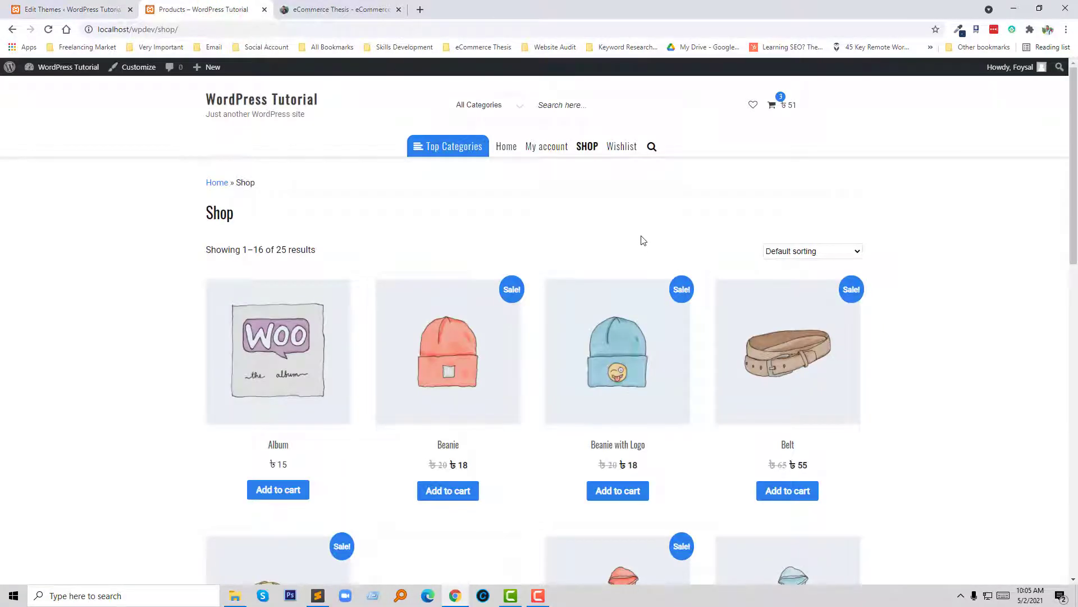
- Reload the shop, confirm the sort list shows a single 'Sort by price', and return to the editor
{"action": "key", "text": "F5"}
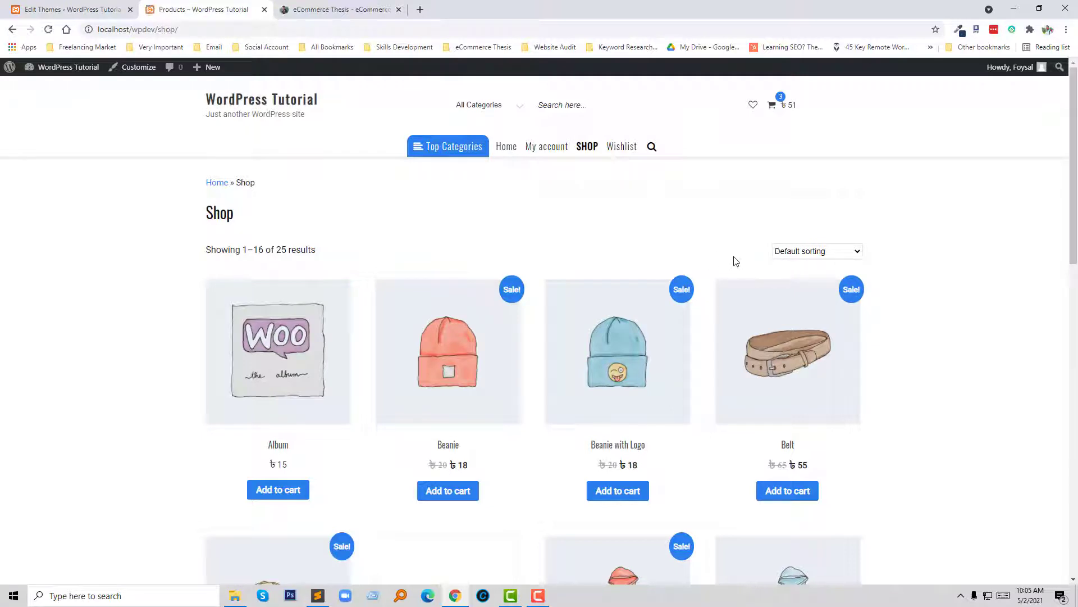
{"action": "left_click", "coordinate": [804, 252]}
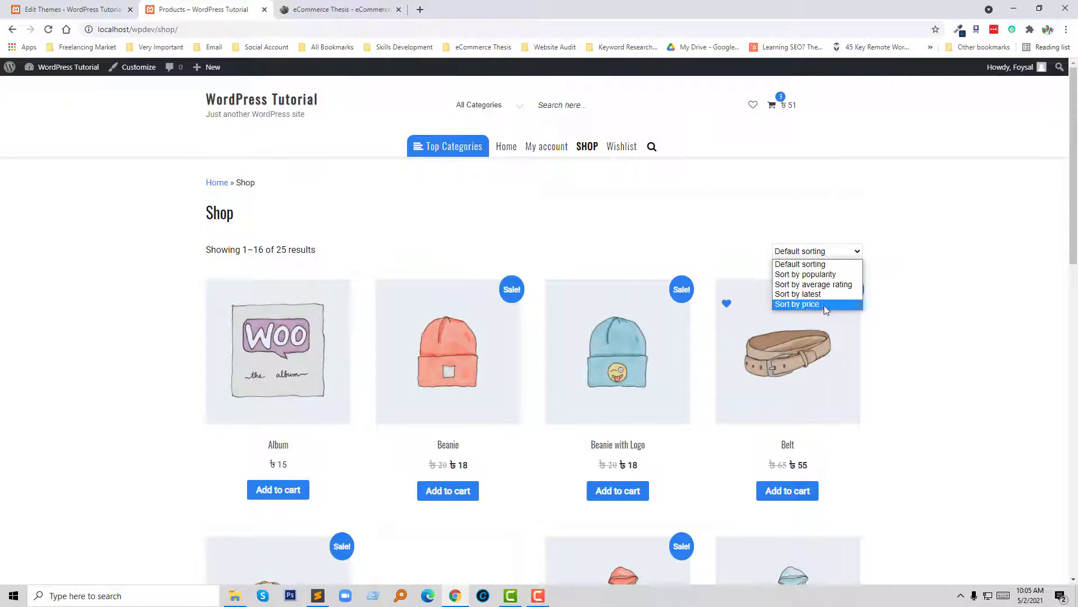
{"action": "left_click", "coordinate": [104, 9]}
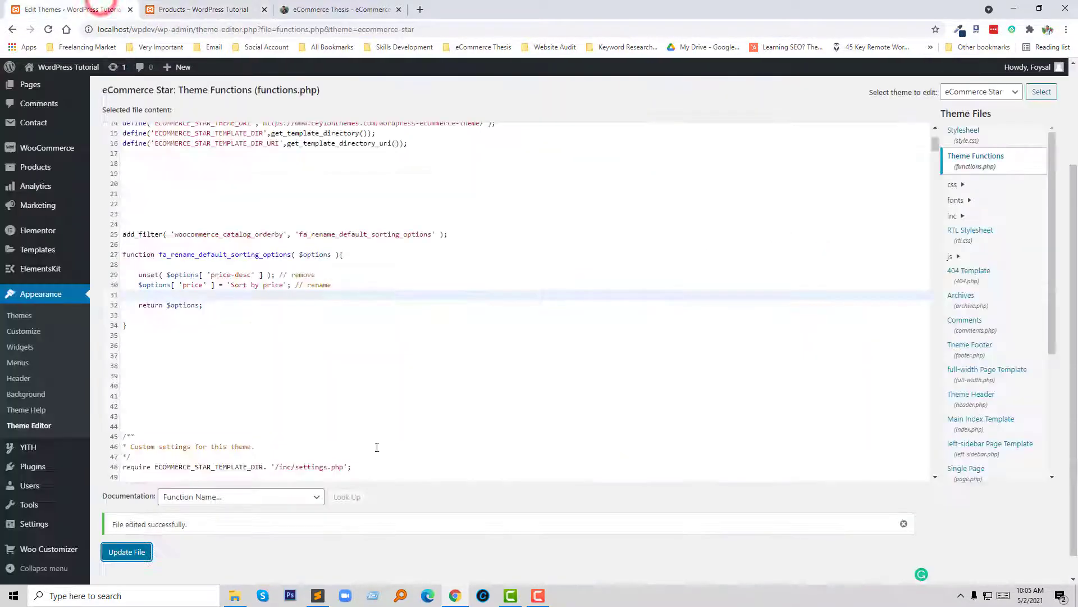
- Change line 30's label to 'Sort by product price' and save functions.php
{"action": "left_click", "coordinate": [264, 286]}
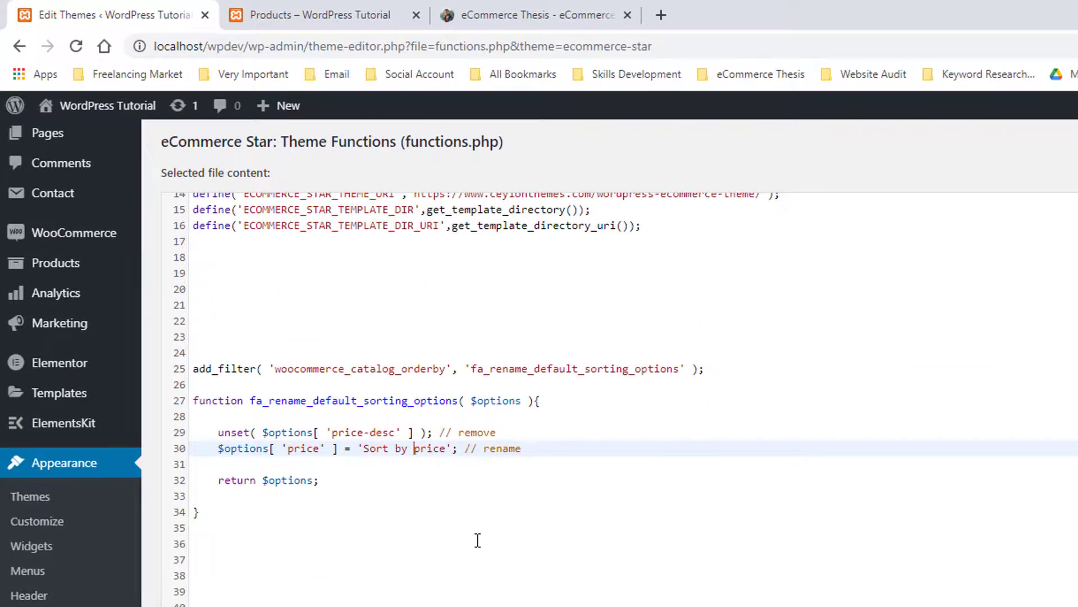
{"action": "type", "text": "product pr"}
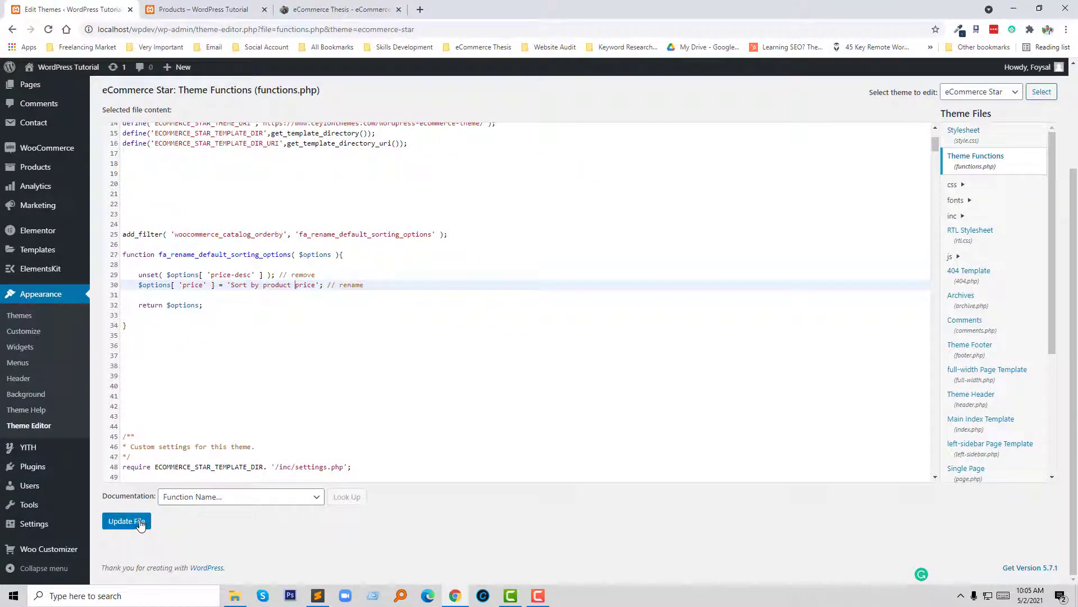
{"action": "left_click", "coordinate": [141, 522]}
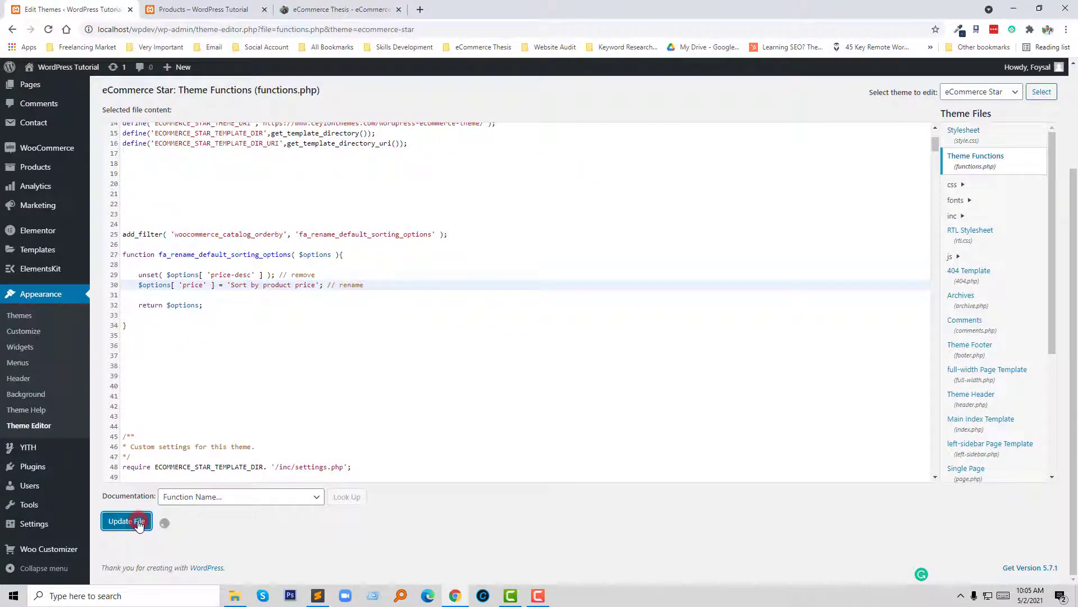
- Reload the shop, confirm 'Sort by product price' appears in the sort dropdown, and return to the editor
{"action": "left_click", "coordinate": [205, 7]}
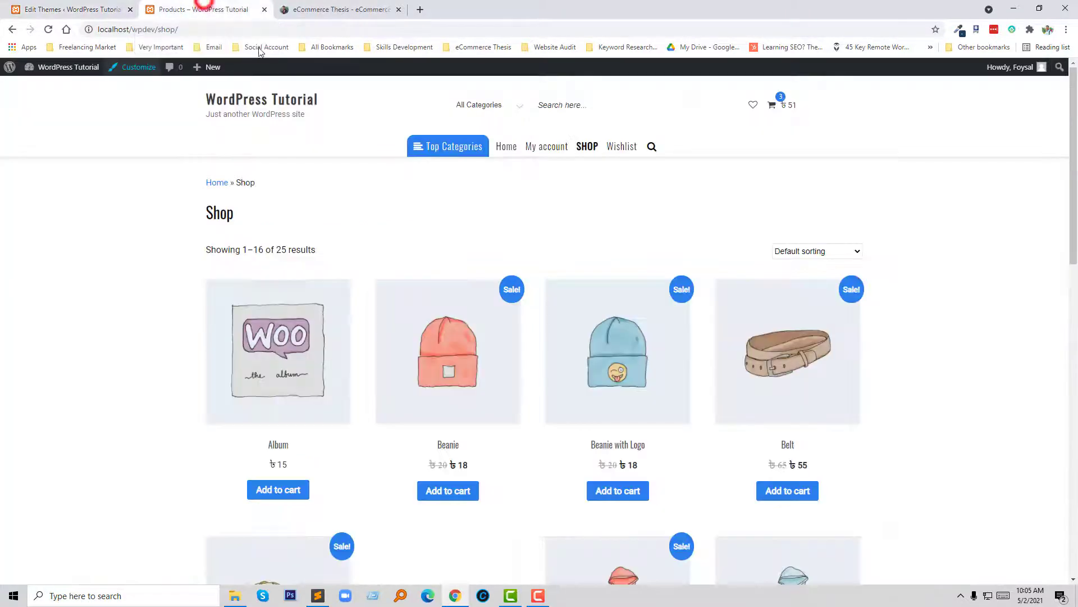
{"action": "key", "text": "F5"}
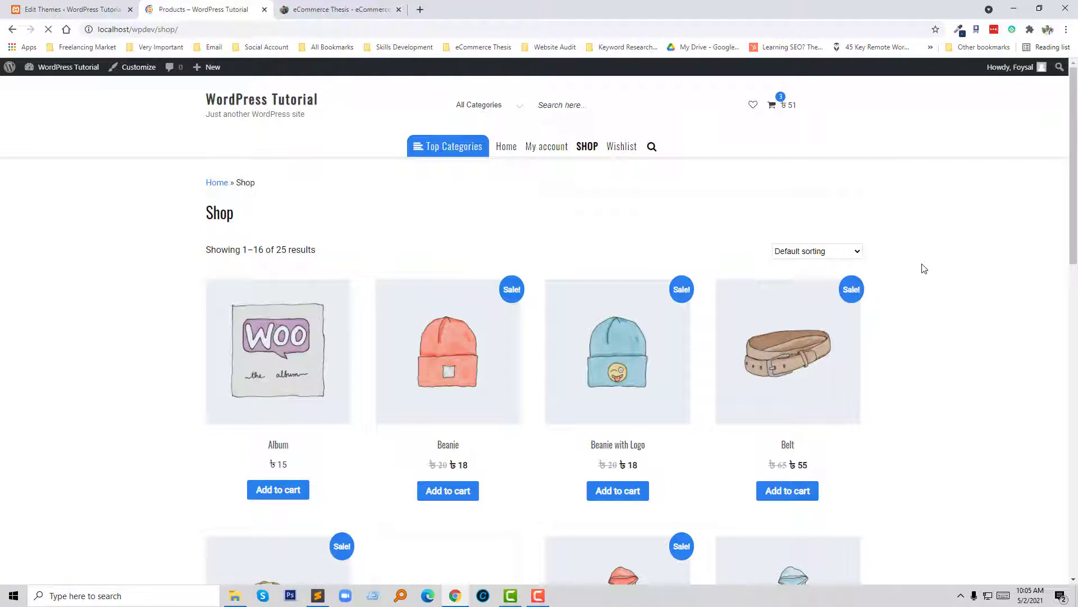
{"action": "left_click", "coordinate": [857, 251]}
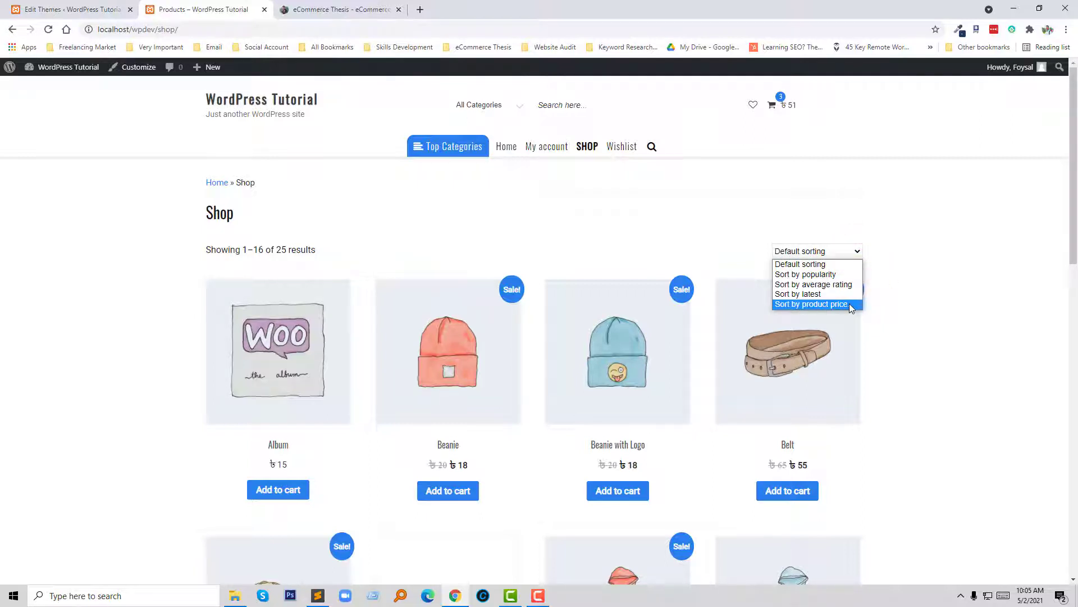
{"action": "left_click", "coordinate": [64, 6]}
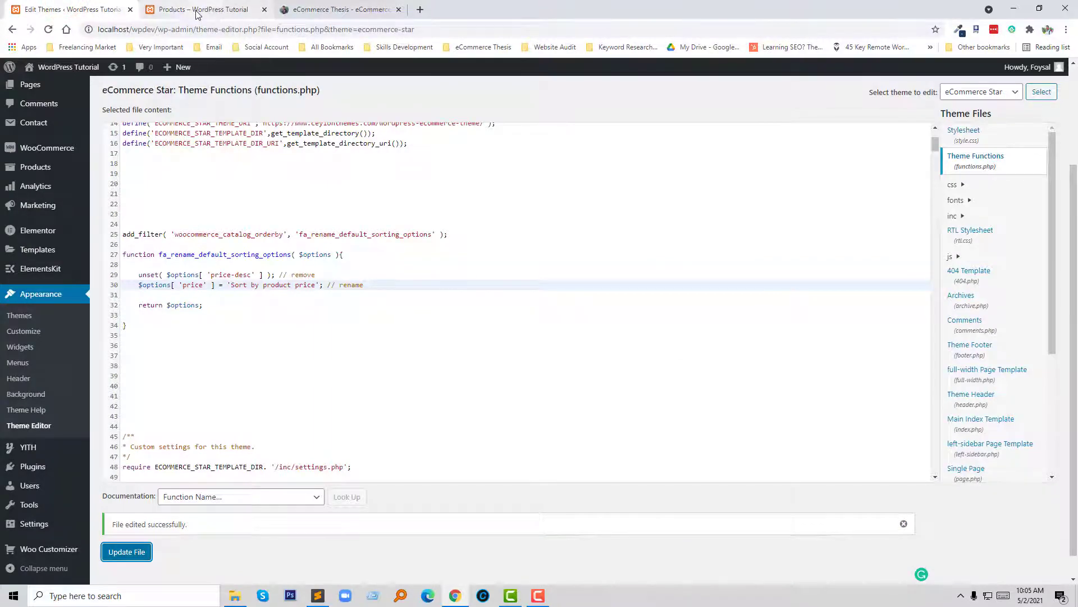
- Scroll the article to the sorting-options reorder snippet and copy the whole code block
{"action": "left_click", "coordinate": [306, 10]}
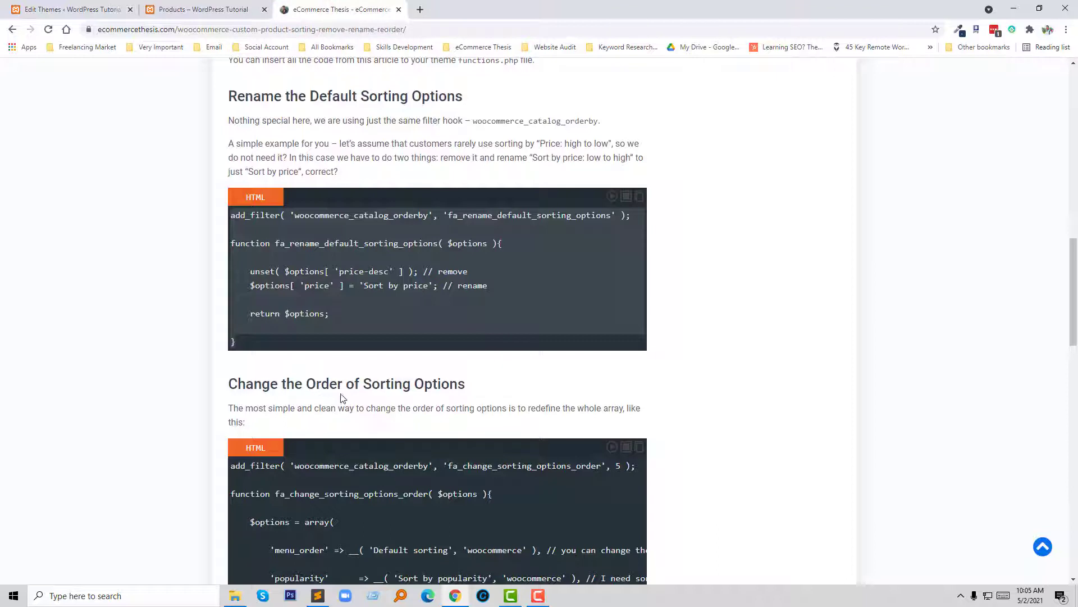
{"action": "scroll", "coordinate": [393, 404], "scroll_direction": "up", "scroll_amount": 1}
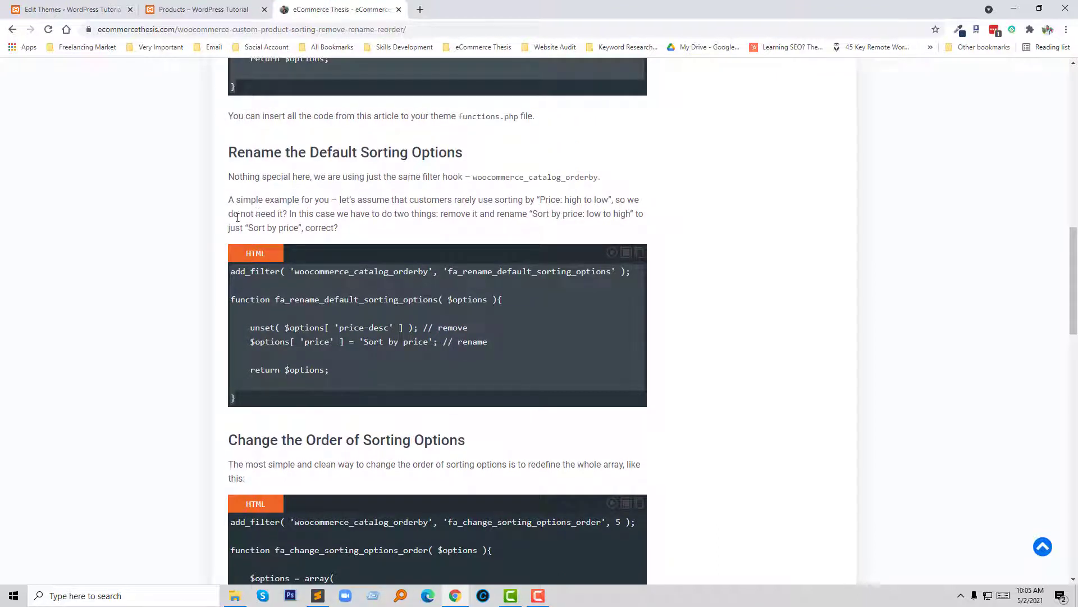
{"action": "scroll", "coordinate": [153, 192], "scroll_direction": "down", "scroll_amount": 2}
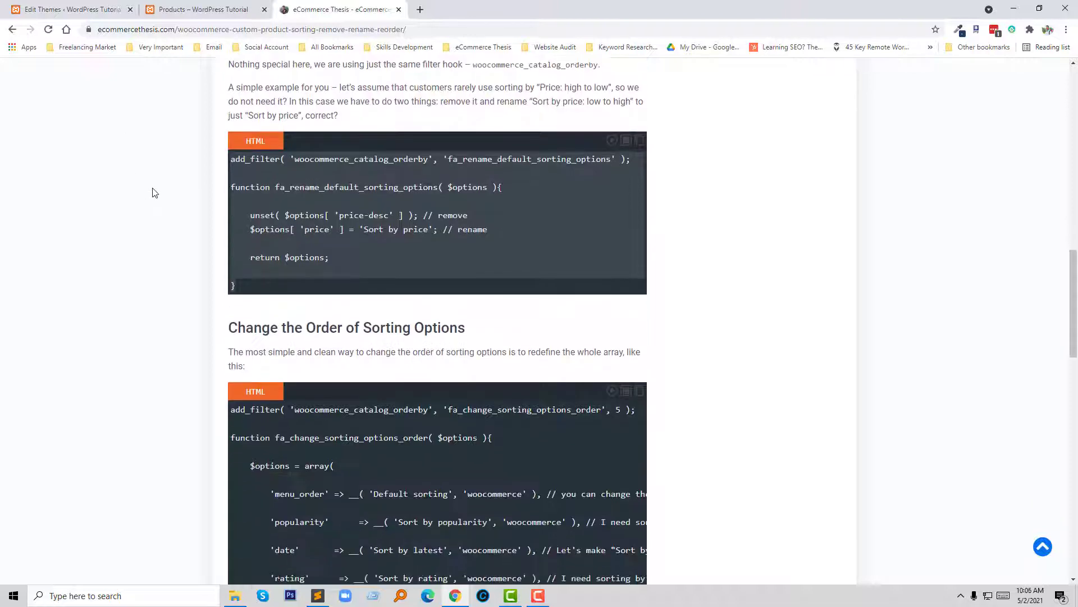
{"action": "scroll", "coordinate": [226, 212], "scroll_direction": "down", "scroll_amount": 1}
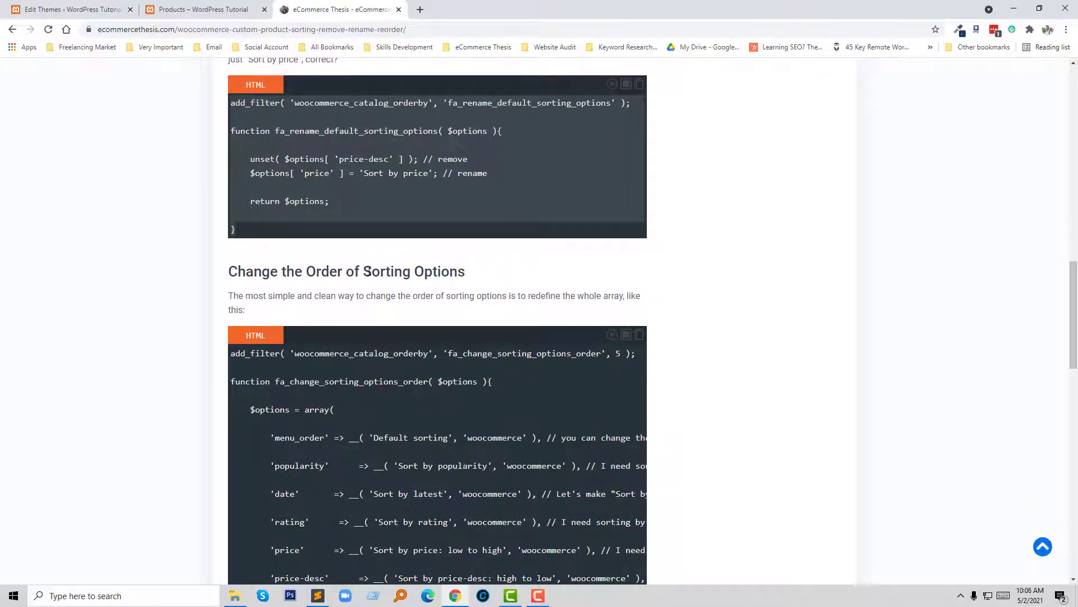
{"action": "scroll", "coordinate": [366, 271], "scroll_direction": "down", "scroll_amount": 3}
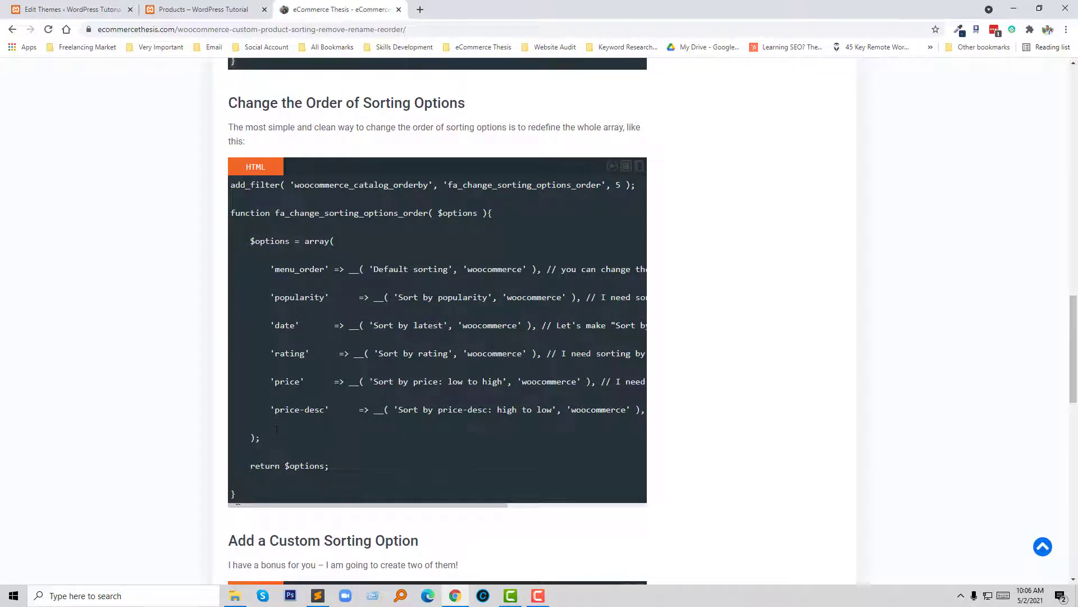
{"action": "left_click", "coordinate": [241, 496]}
{"action": "left_click", "coordinate": [245, 490]}
{"action": "left_click_drag", "start_coordinate": [249, 491], "coordinate": [227, 187]}
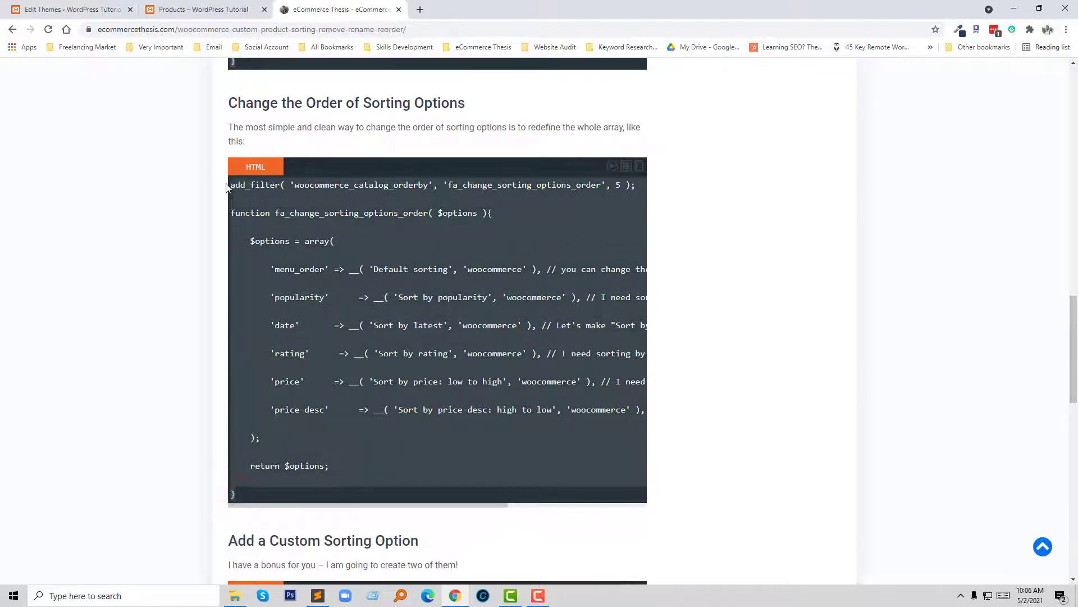
{"action": "right_click", "coordinate": [305, 210]}
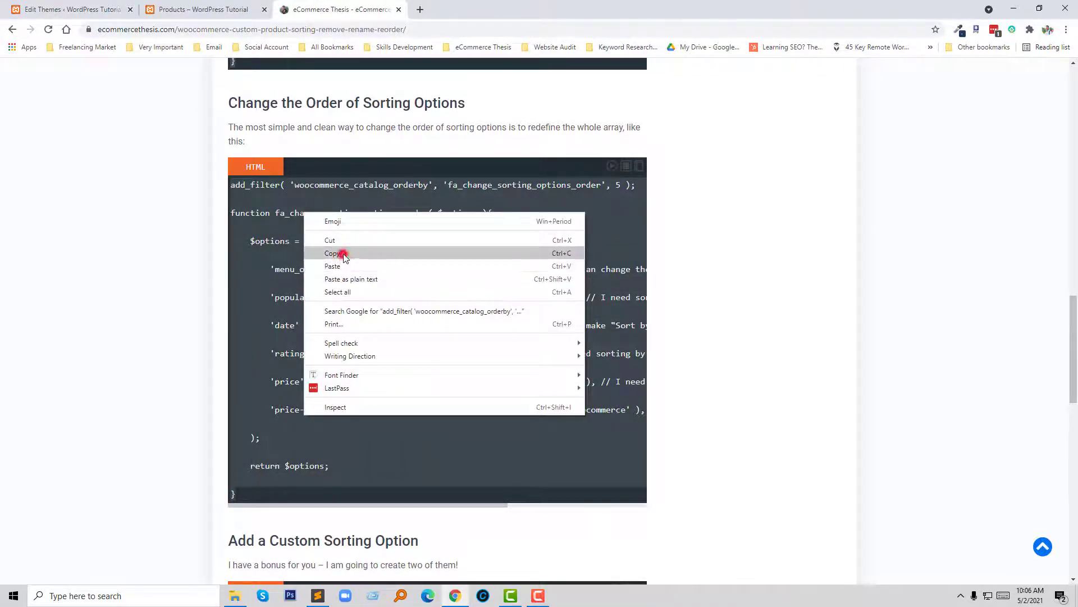
{"action": "left_click", "coordinate": [343, 251]}
- Paste the fa_change_sorting_options_order reorder filter over the old rename function and update functions.php
{"action": "left_click", "coordinate": [116, 3]}
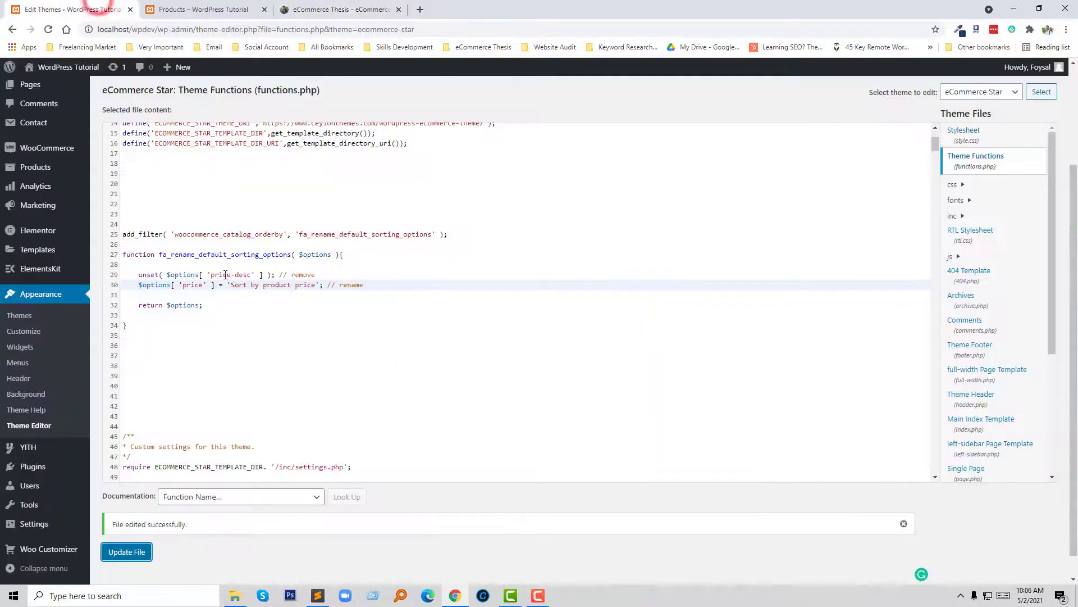
{"action": "left_click_drag", "start_coordinate": [144, 372], "coordinate": [109, 232]}
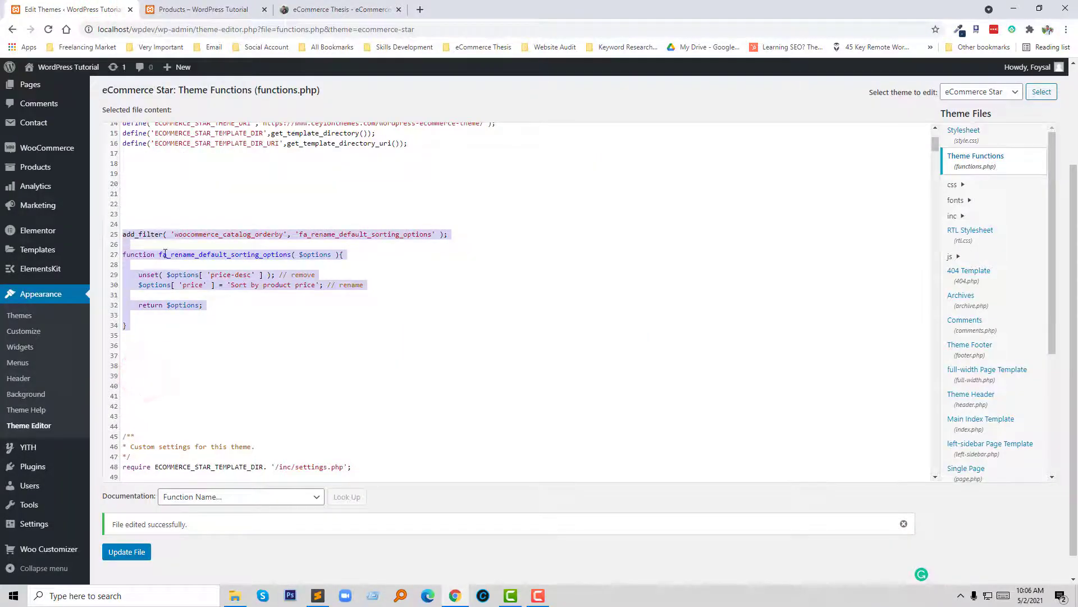
{"action": "key", "text": "ctrl+v"}
{"action": "left_click", "coordinate": [127, 522]}
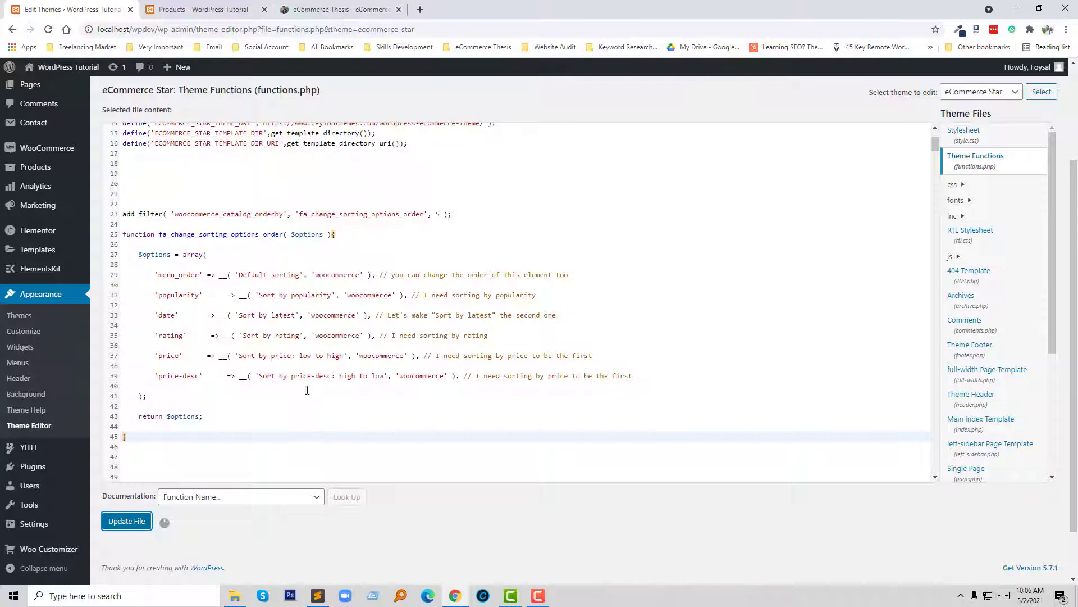
{"action": "left_click", "coordinate": [210, 9]}
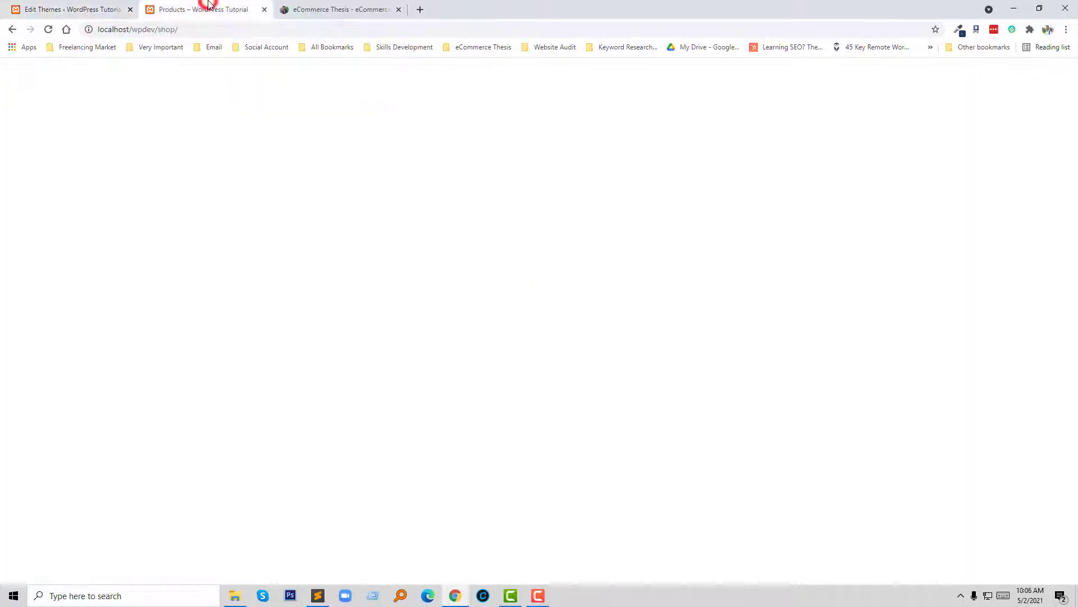
{"action": "key", "text": "F5"}
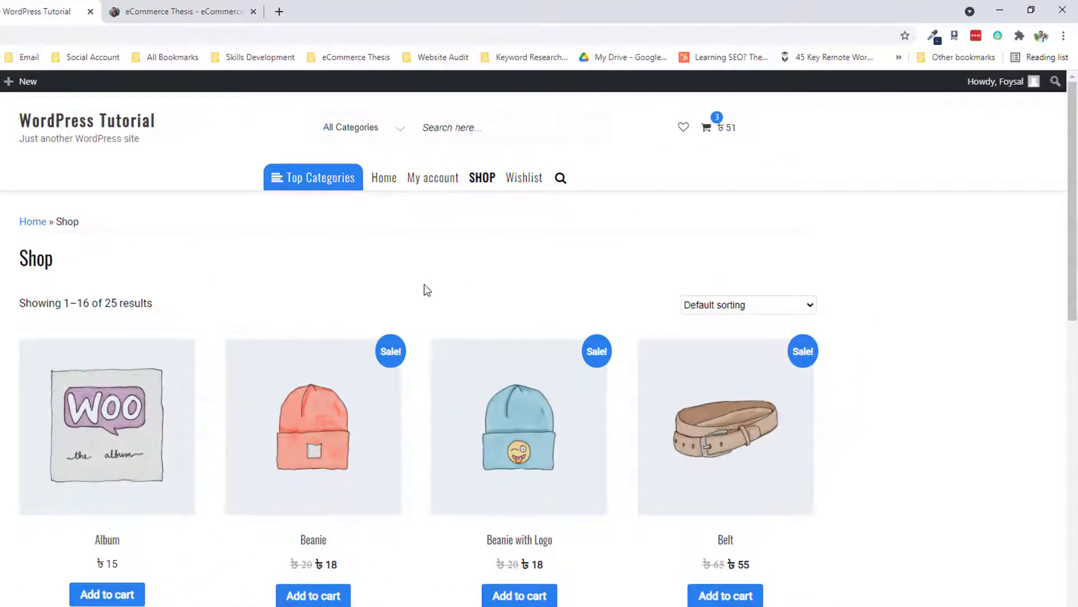
{"action": "left_click", "coordinate": [719, 305]}
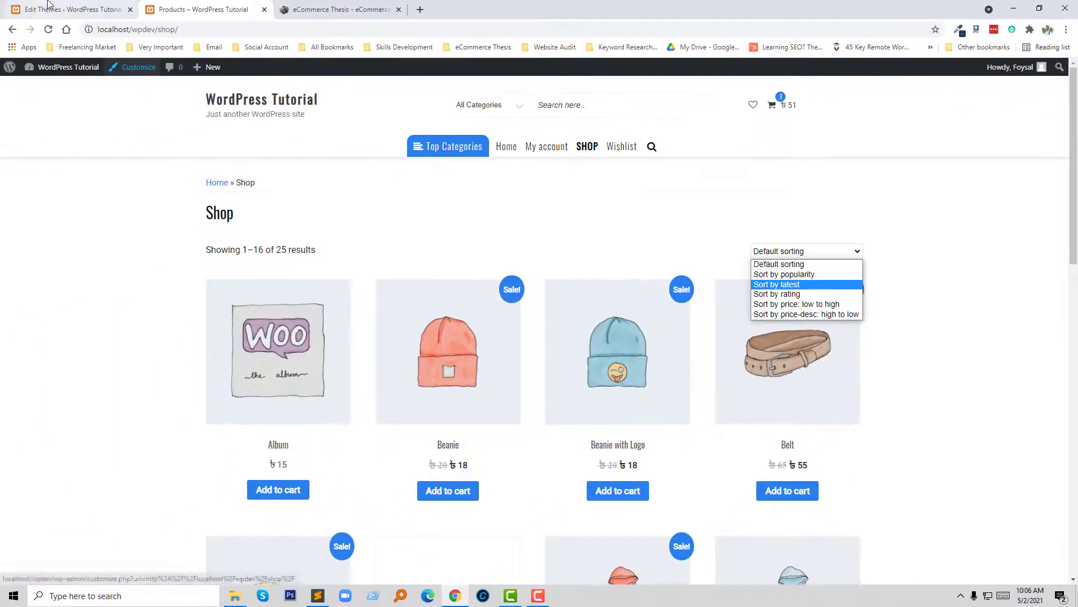
{"action": "left_click", "coordinate": [48, 9]}
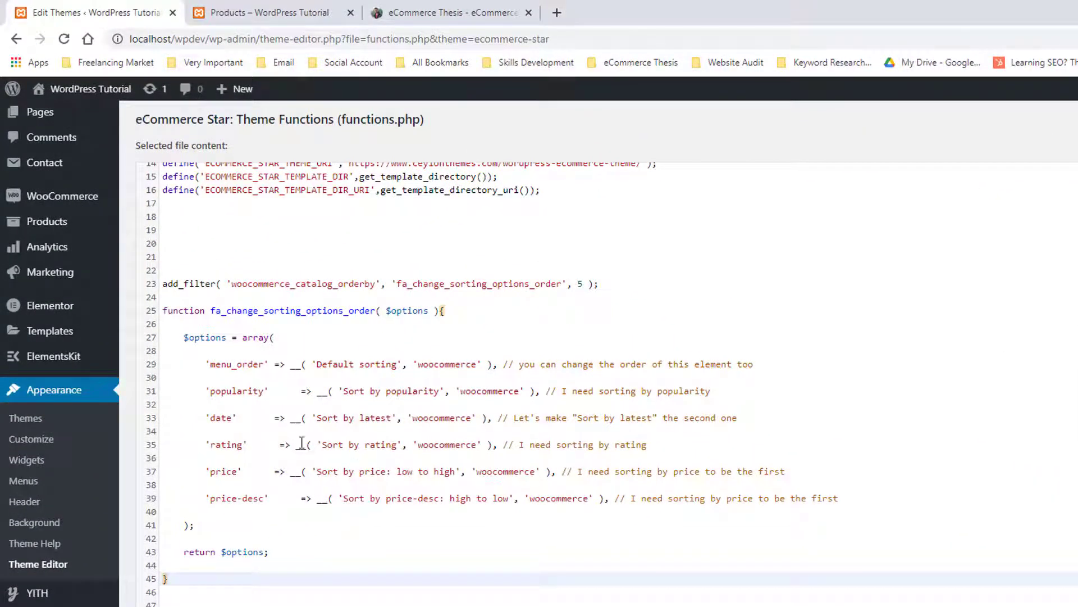
- Move the 'date' ('Sort by latest') entry to the top of the options array, right after array(, and save
{"action": "left_click_drag", "start_coordinate": [754, 418], "coordinate": [208, 420]}
{"action": "key", "text": "BackSpace"}
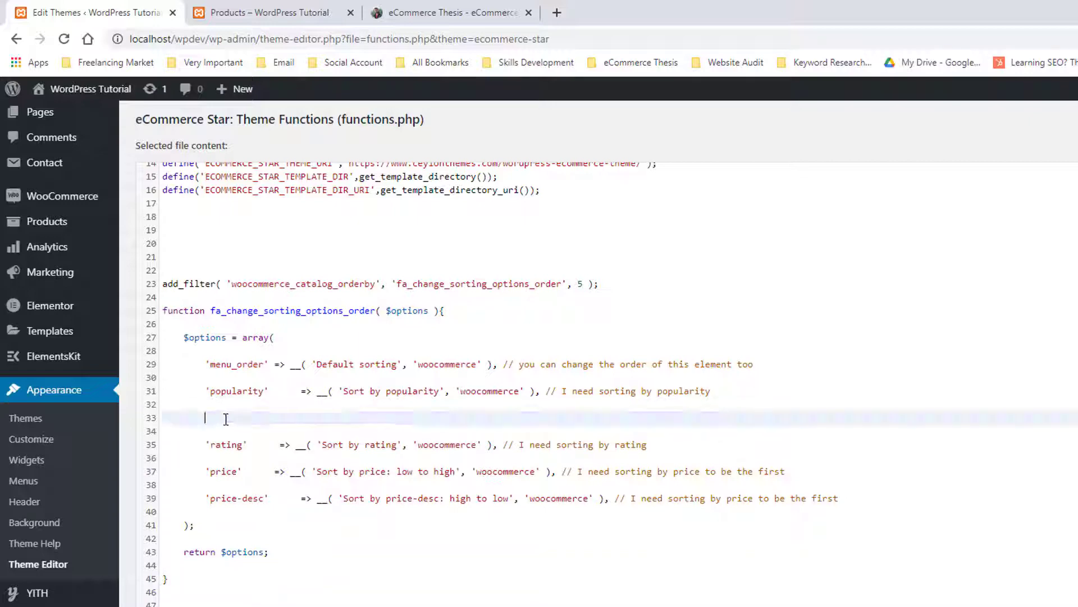
{"action": "left_click", "coordinate": [715, 415]}
{"action": "key", "text": "BackSpace"}
{"action": "left_click", "coordinate": [385, 341]}
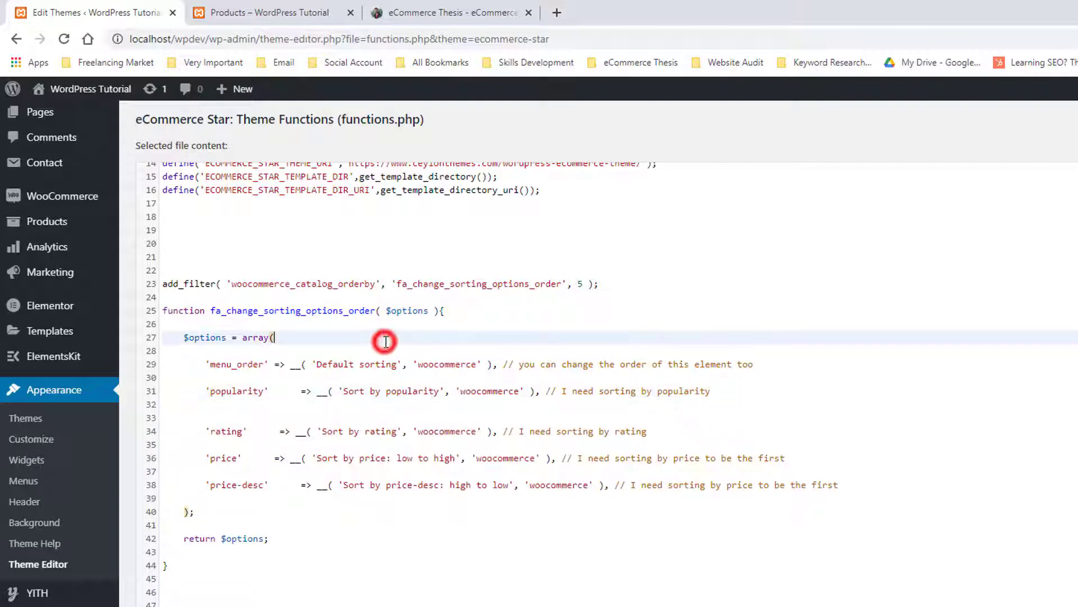
{"action": "key", "text": "Return"}
{"action": "key", "text": "Return"}
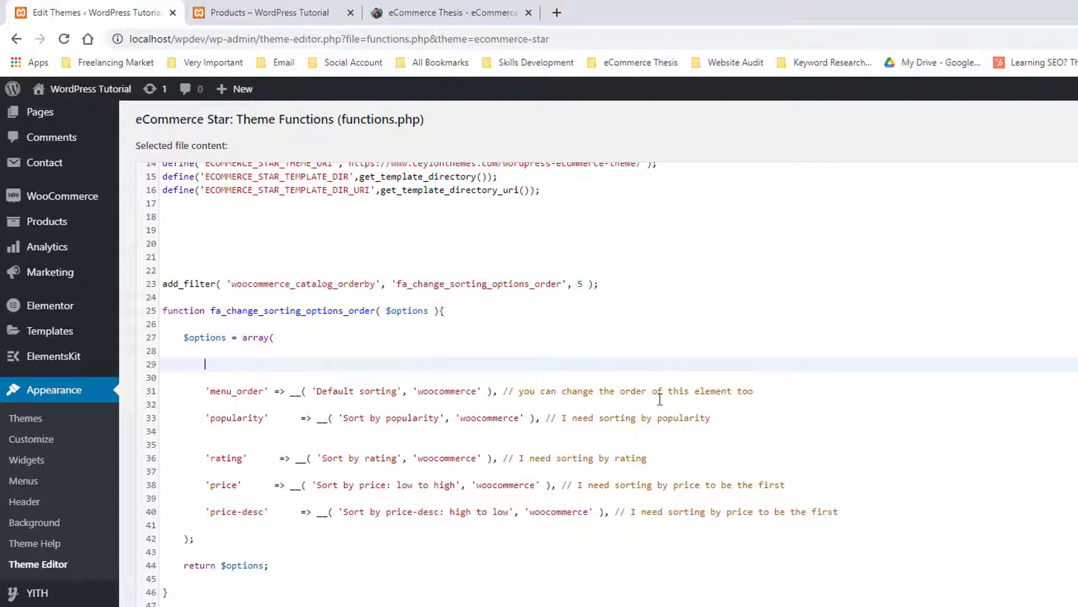
{"action": "key", "text": "ctrl+v"}
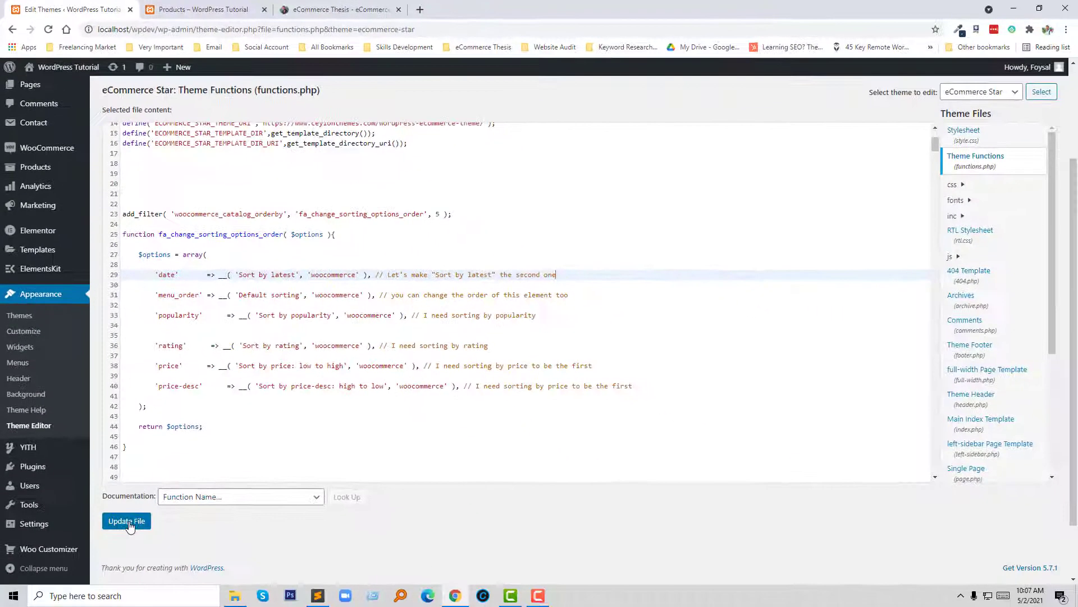
{"action": "left_click", "coordinate": [128, 522]}
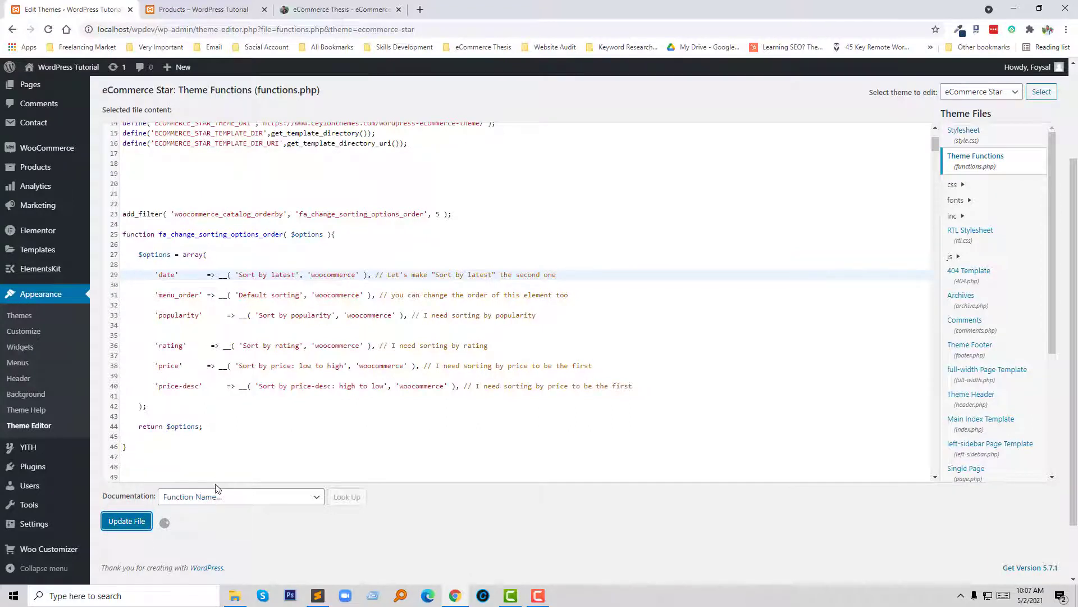
- Reload the shop page and check the new order in the sorting dropdown
{"action": "left_click", "coordinate": [203, 10]}
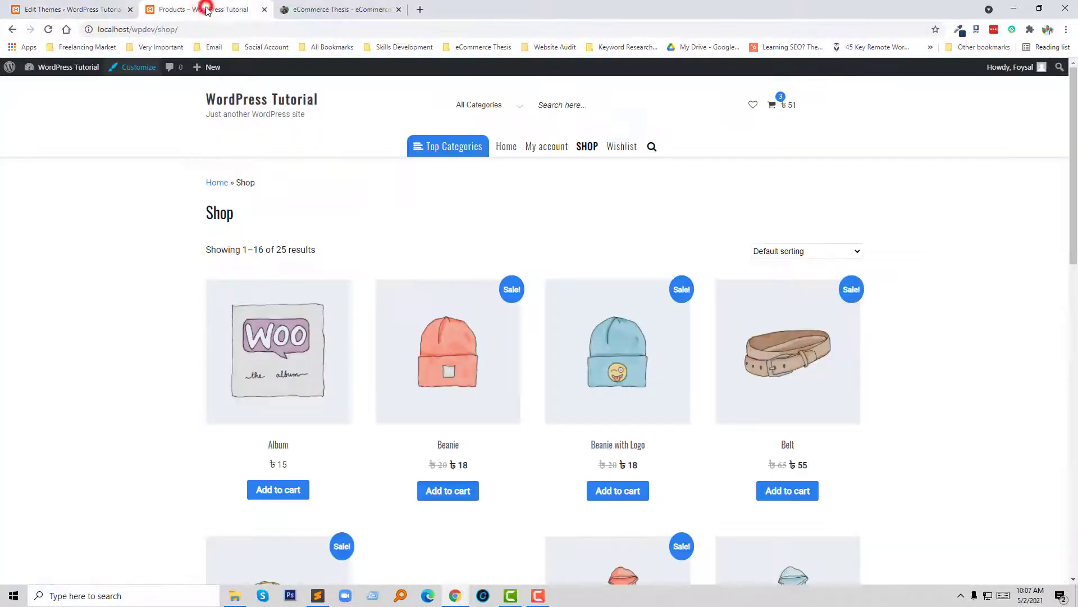
{"action": "key", "text": "F5"}
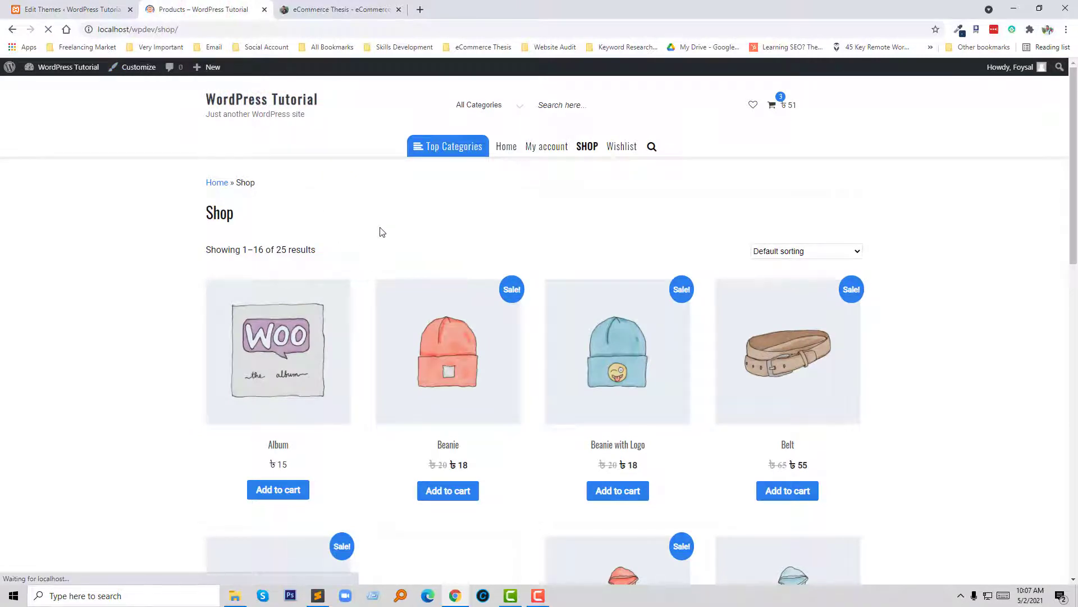
{"action": "left_click", "coordinate": [810, 253]}
- Delete the empty line 34 left between the popularity and rating entries in functions.php
{"action": "left_click", "coordinate": [70, 10]}
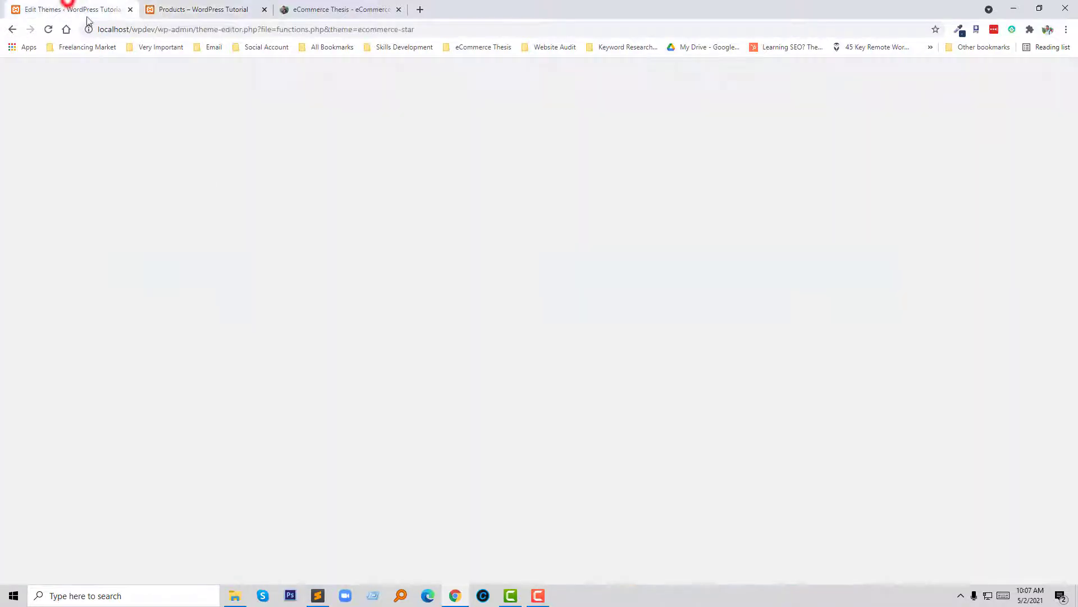
{"action": "left_click", "coordinate": [191, 327]}
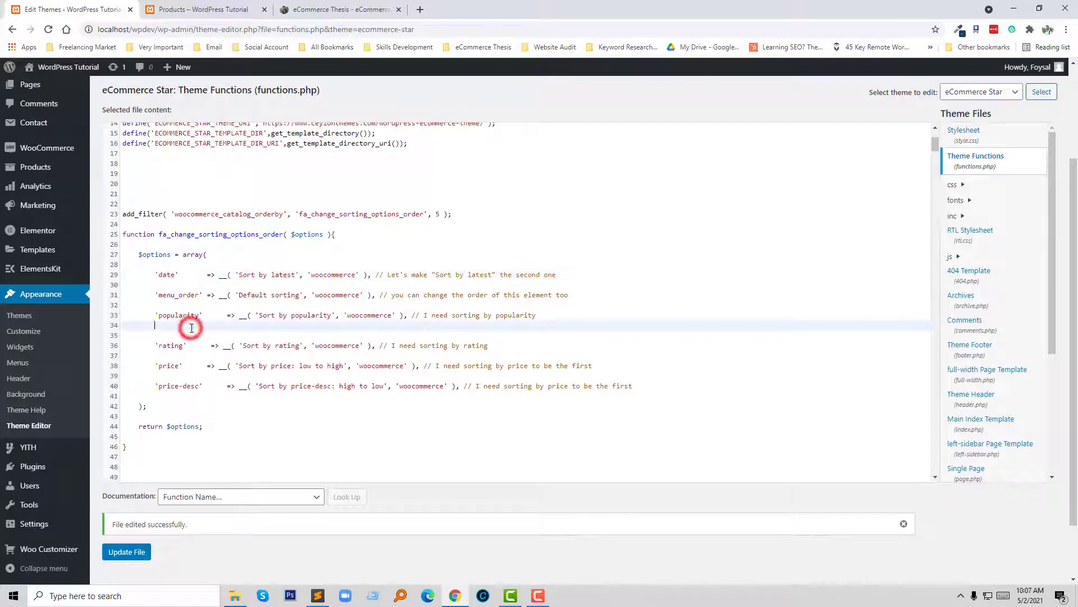
{"action": "double_click", "coordinate": [542, 325]}
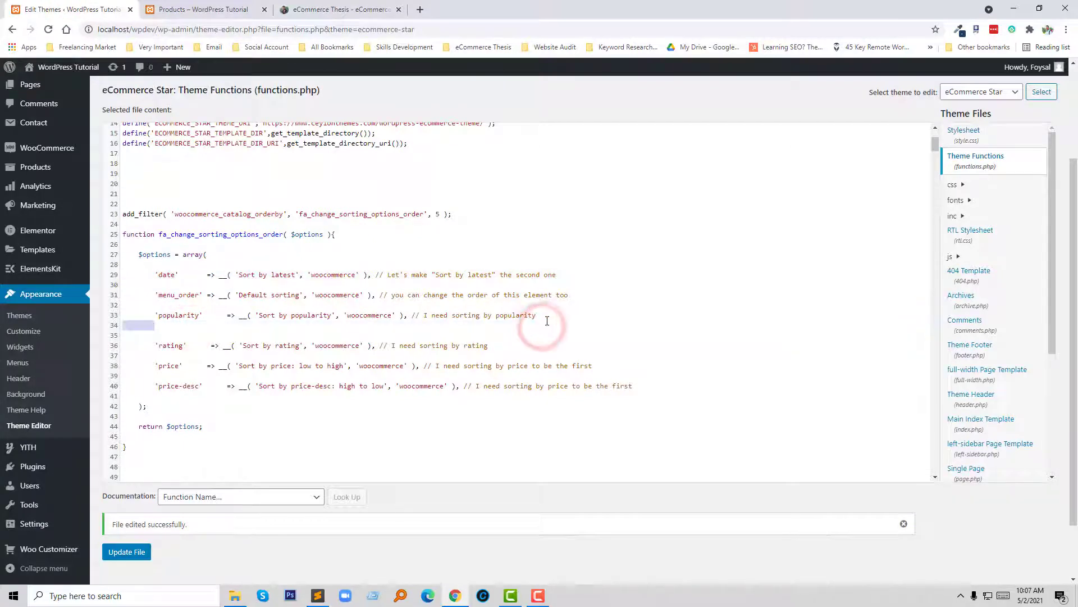
{"action": "key", "text": "BackSpace"}
{"action": "key", "text": "BackSpace"}
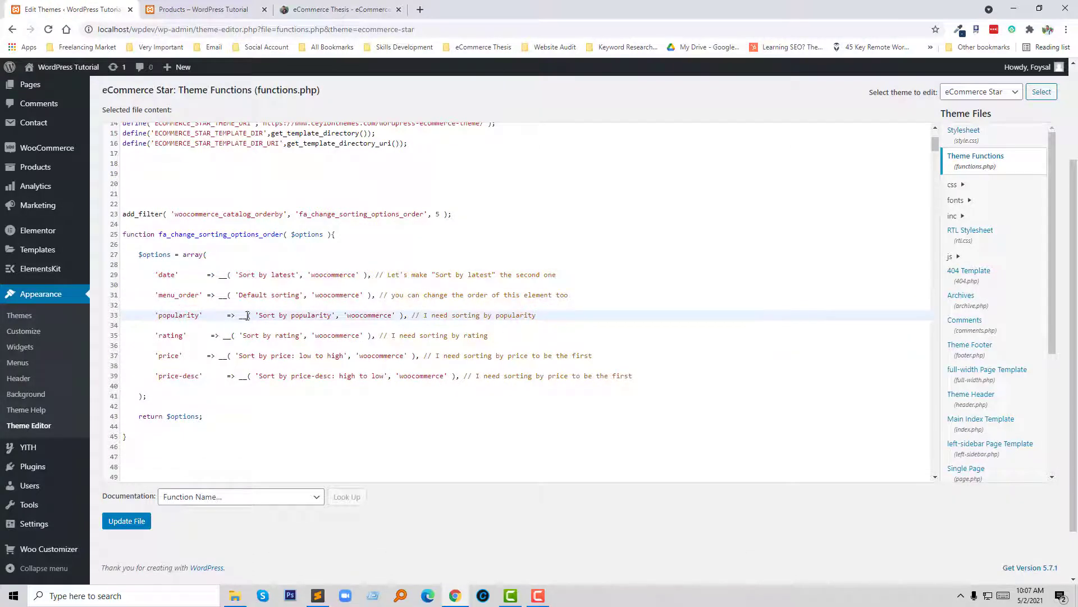